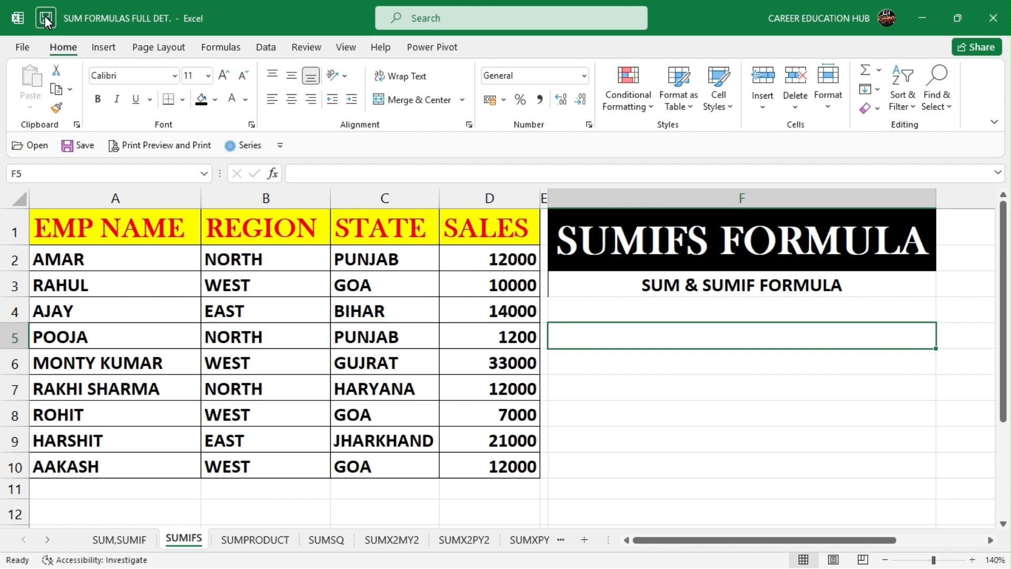
Step: Examine the employee sales table in A1:D10, going through its name, region, state and sales columns
{"action": "left_click_drag", "start_coordinate": [134, 228], "coordinate": [483, 458]}
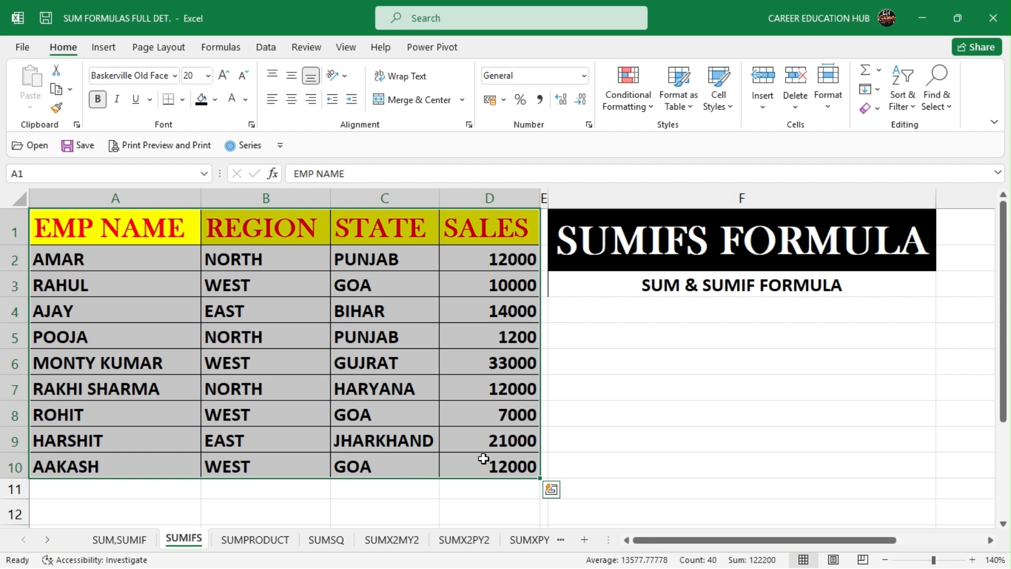
{"action": "left_click", "coordinate": [295, 352]}
{"action": "left_click", "coordinate": [275, 235]}
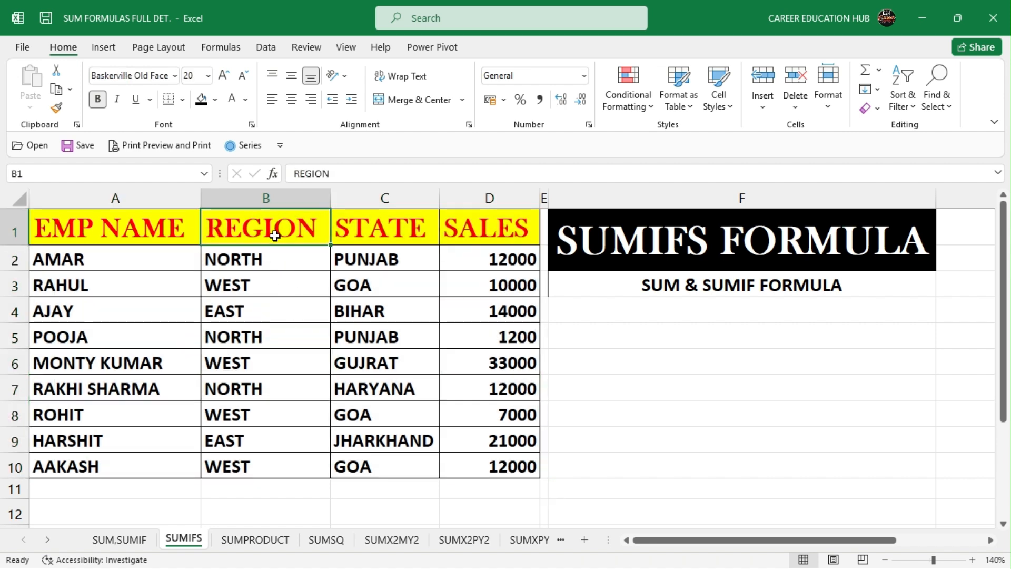
{"action": "left_click", "coordinate": [358, 239]}
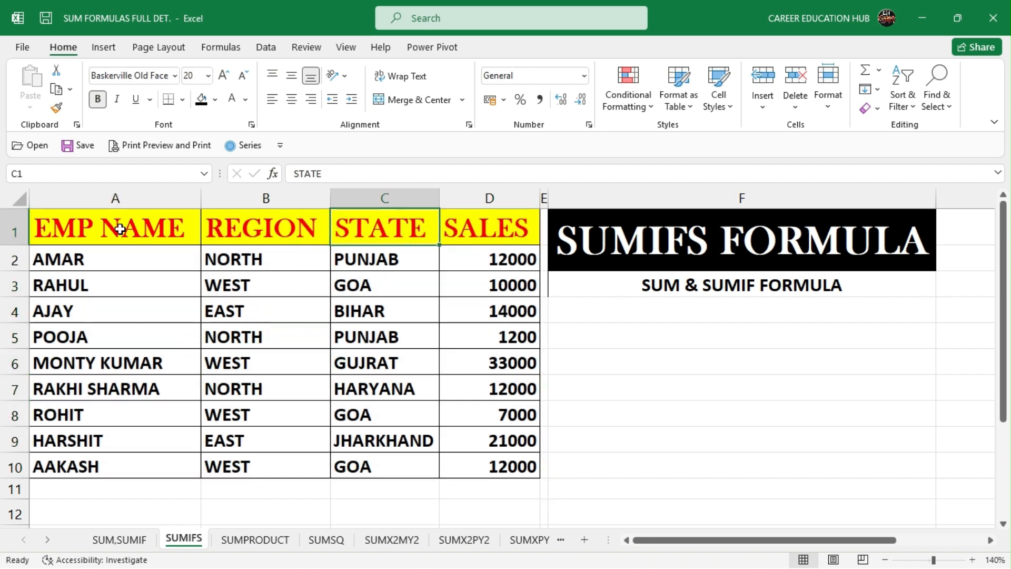
{"action": "left_click", "coordinate": [117, 228]}
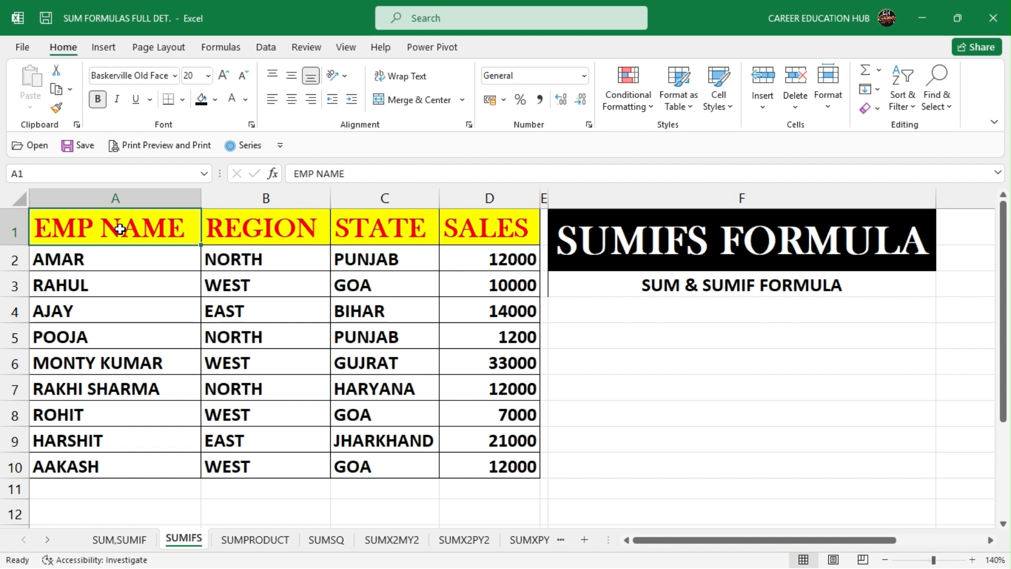
{"action": "left_click", "coordinate": [491, 237]}
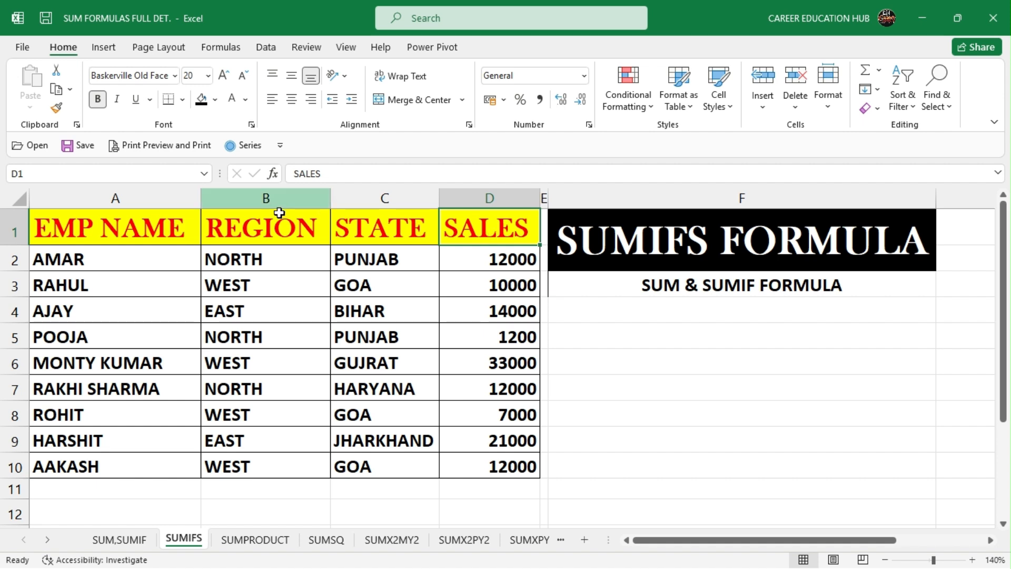
{"action": "left_click_drag", "start_coordinate": [265, 231], "coordinate": [264, 445]}
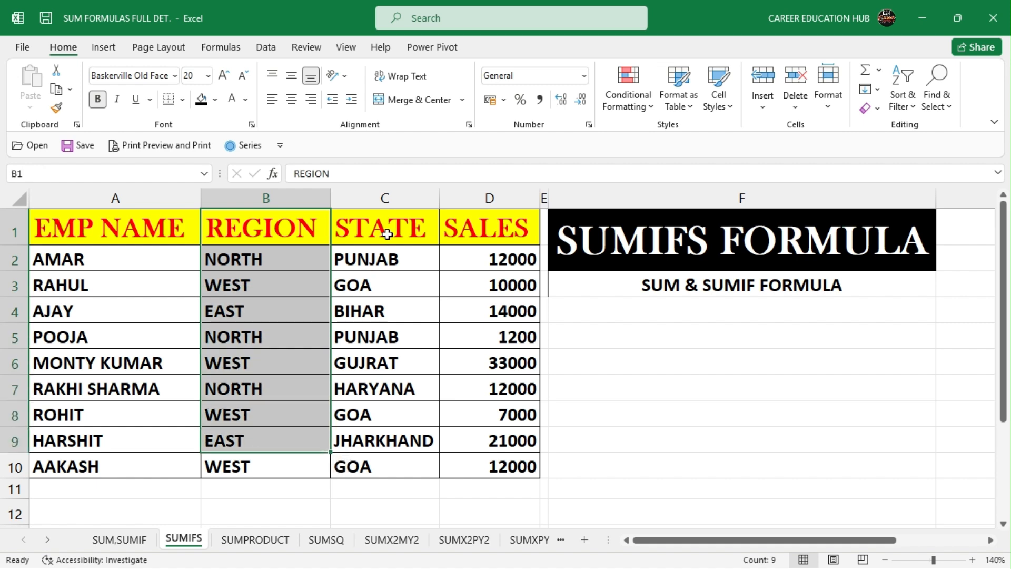
{"action": "left_click_drag", "start_coordinate": [383, 230], "coordinate": [377, 464]}
{"action": "left_click_drag", "start_coordinate": [128, 228], "coordinate": [132, 460]}
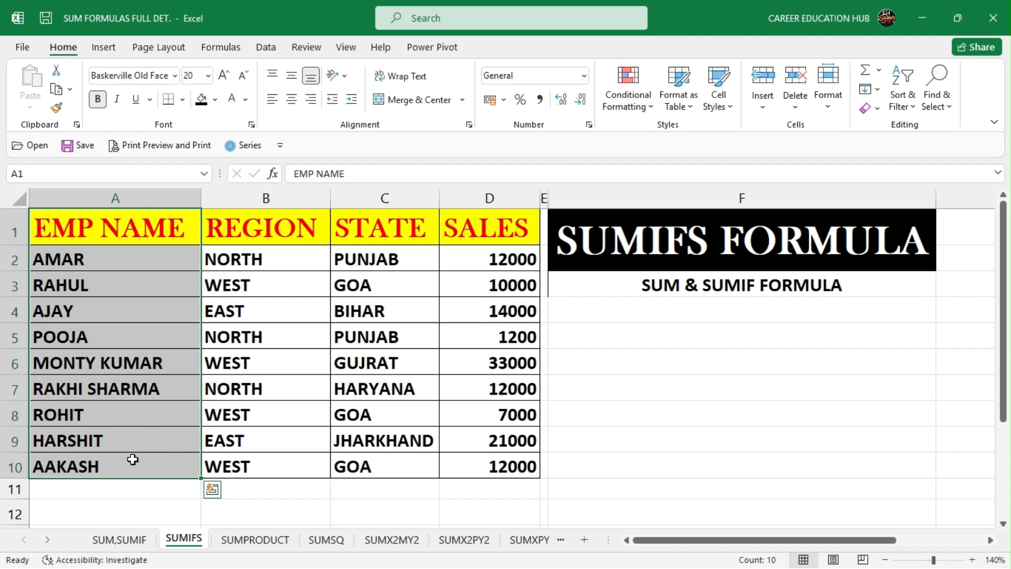
Step: Start a SUMIFS formula in cell F5 with the sales figures D2:D10 as the sum range
{"action": "left_click", "coordinate": [609, 331]}
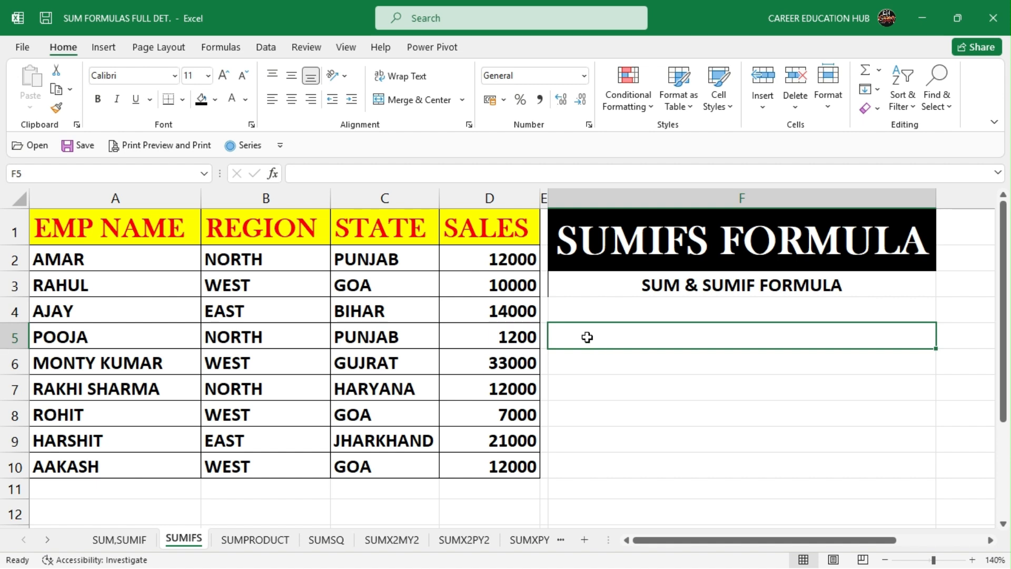
{"action": "type", "text": "="}
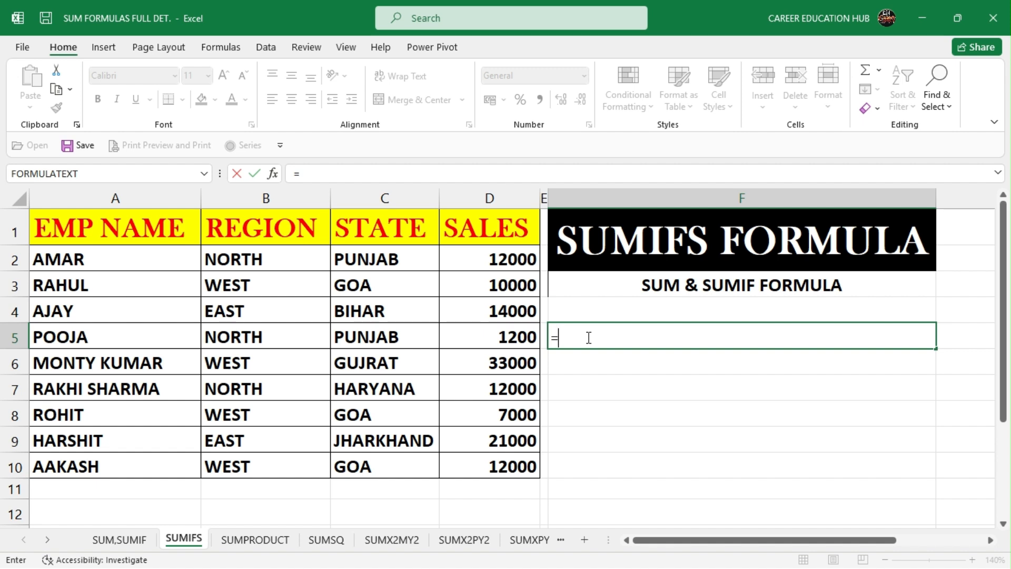
{"action": "type", "text": "SUM"}
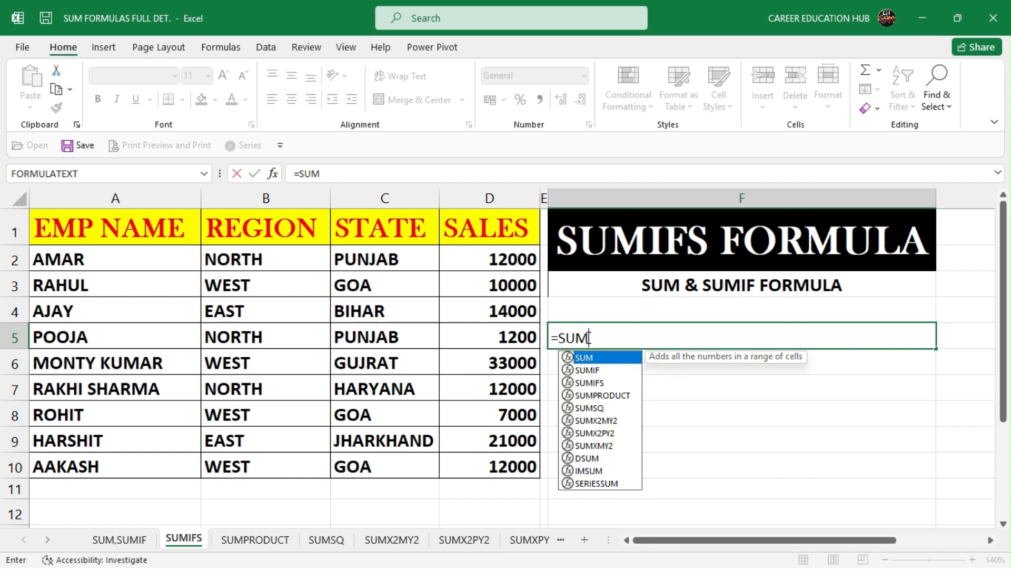
{"action": "type", "text": "IFS"}
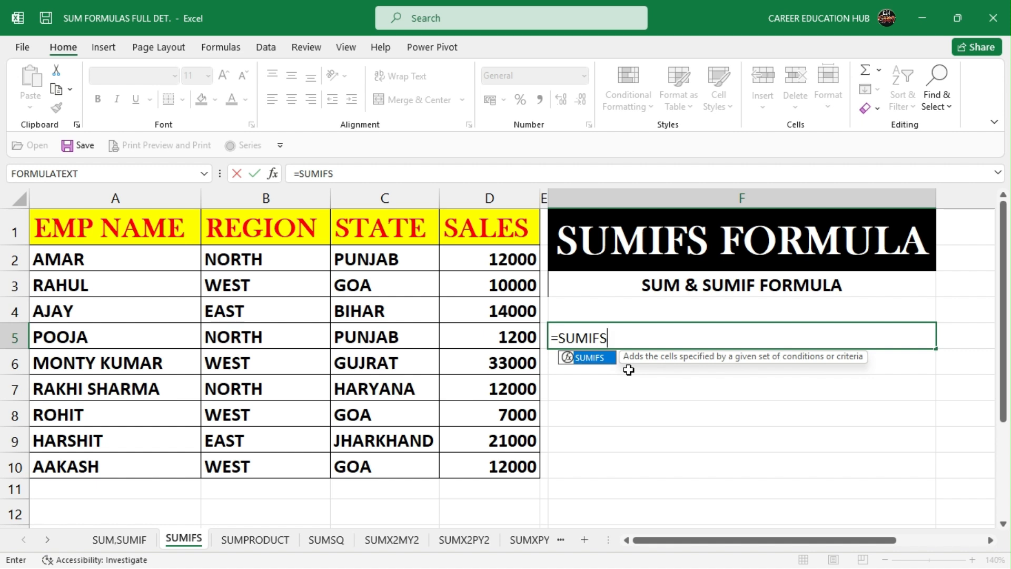
{"action": "type", "text": "("}
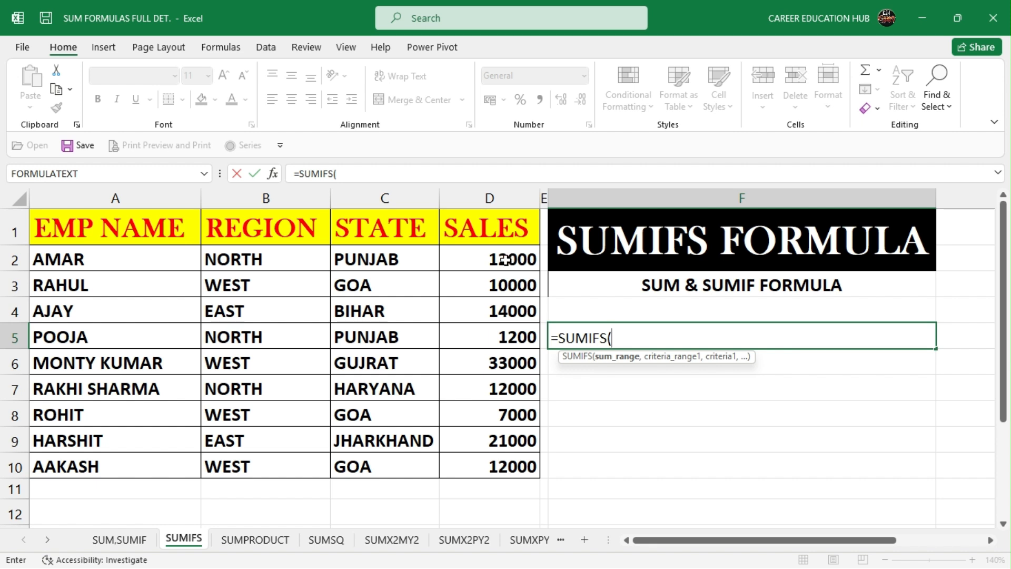
{"action": "left_click_drag", "start_coordinate": [505, 260], "coordinate": [496, 461]}
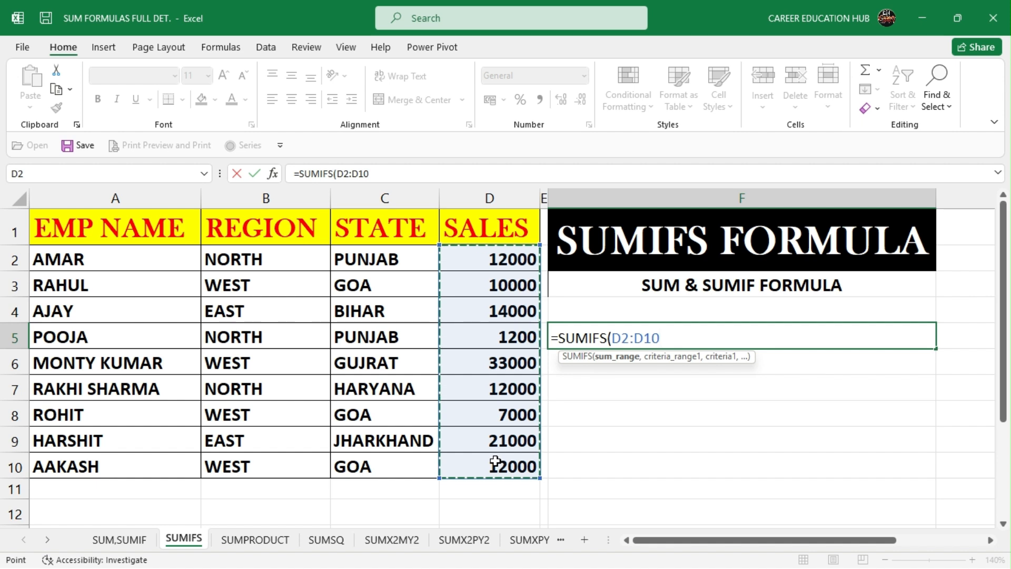
{"action": "type", "text": ","}
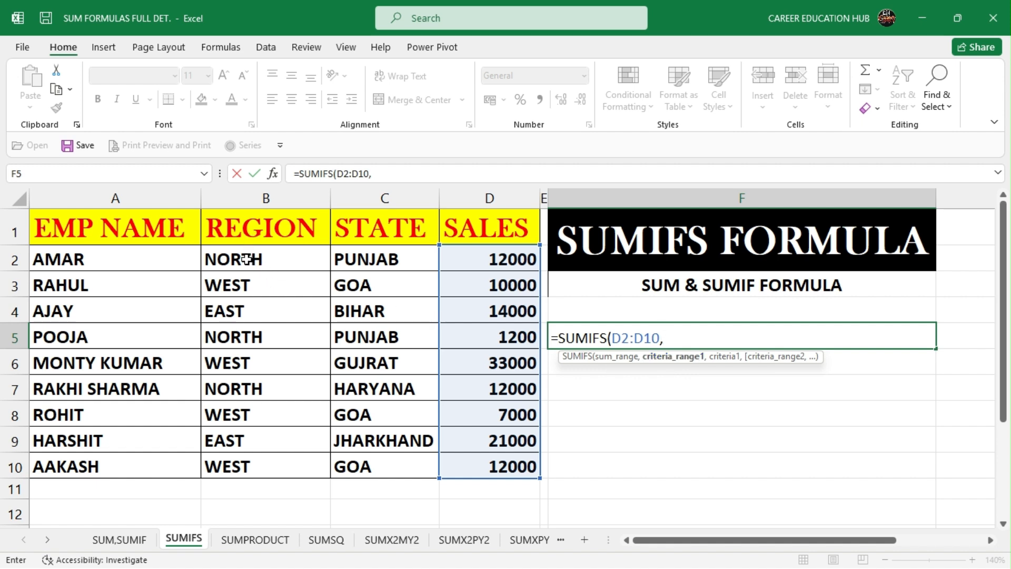
Step: Add the first condition to the SUMIFS formula: region range B2:B10 with the criterion "NORTH"
{"action": "left_click_drag", "start_coordinate": [247, 259], "coordinate": [250, 467]}
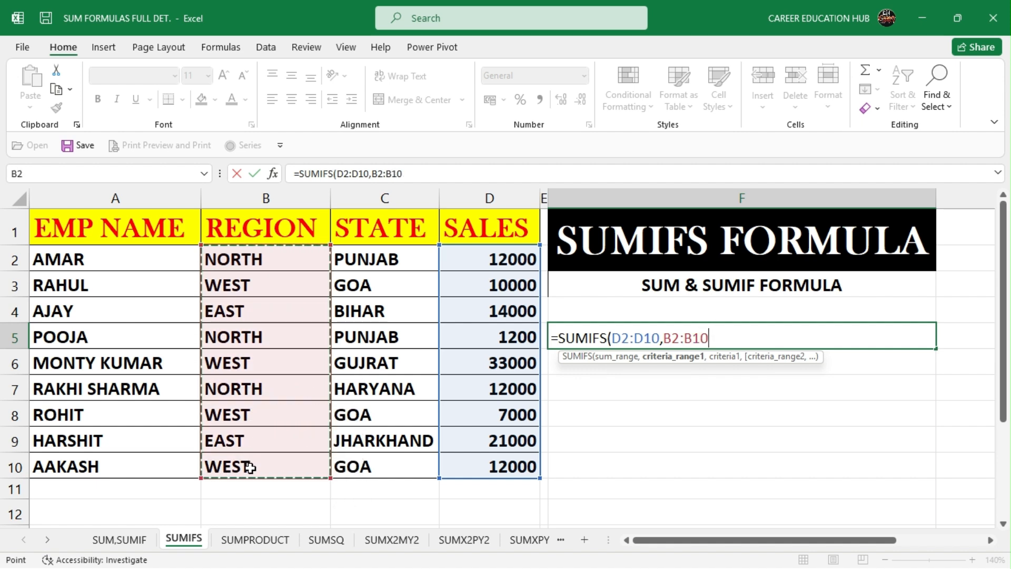
{"action": "type", "text": ","}
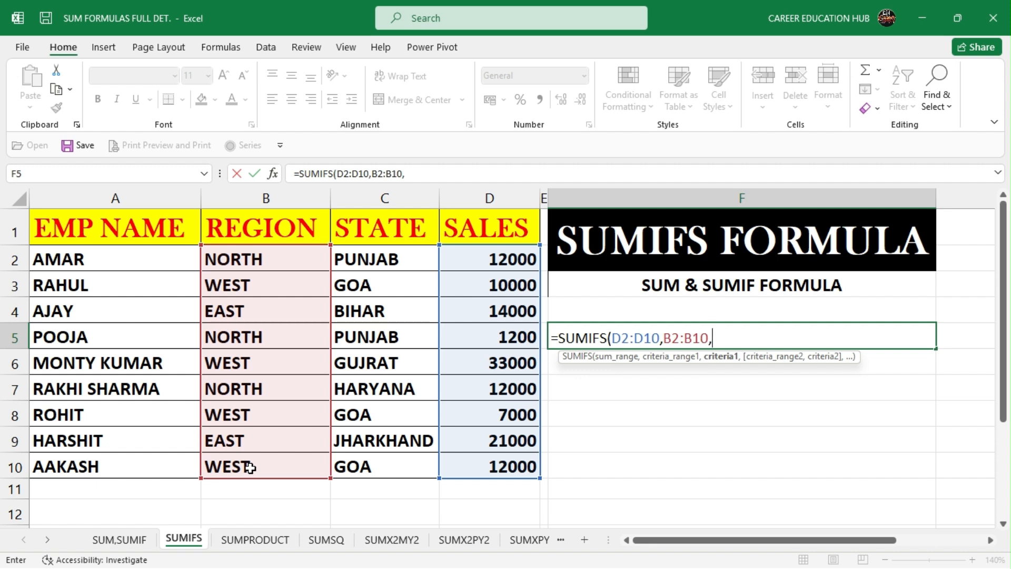
{"action": "type", "text": "\""}
{"action": "type", "text": "NO"}
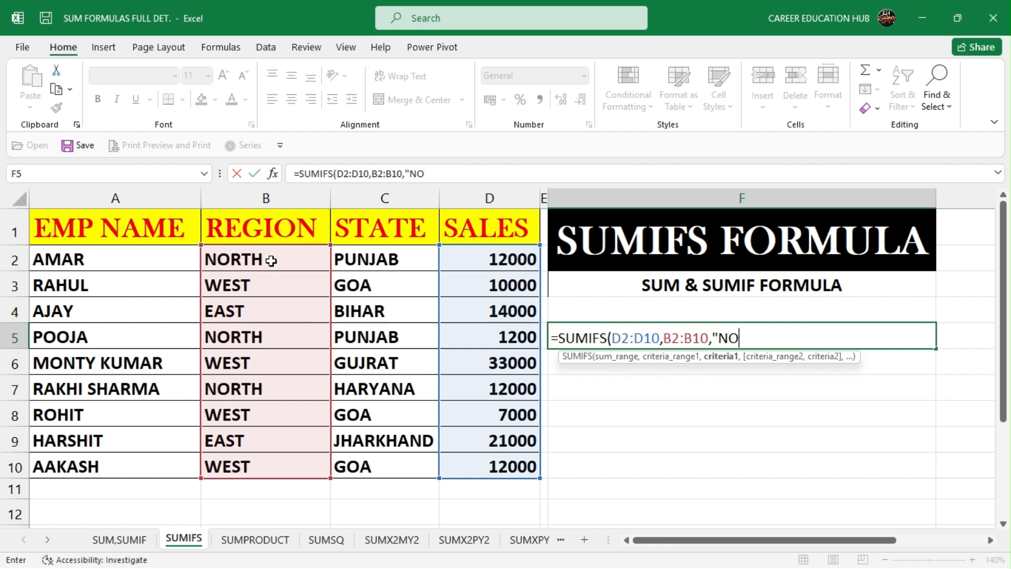
{"action": "type", "text": "RTH\","}
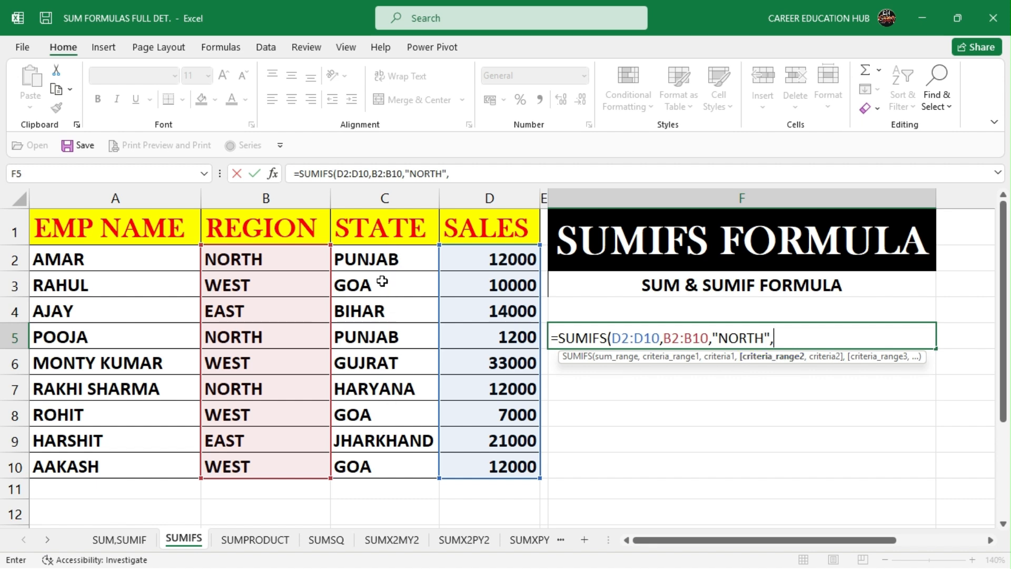
Step: Add state range C2:C10 with the criterion "PUNJAB" as the second condition and complete the SUMIFS formula
{"action": "left_click_drag", "start_coordinate": [376, 256], "coordinate": [389, 460]}
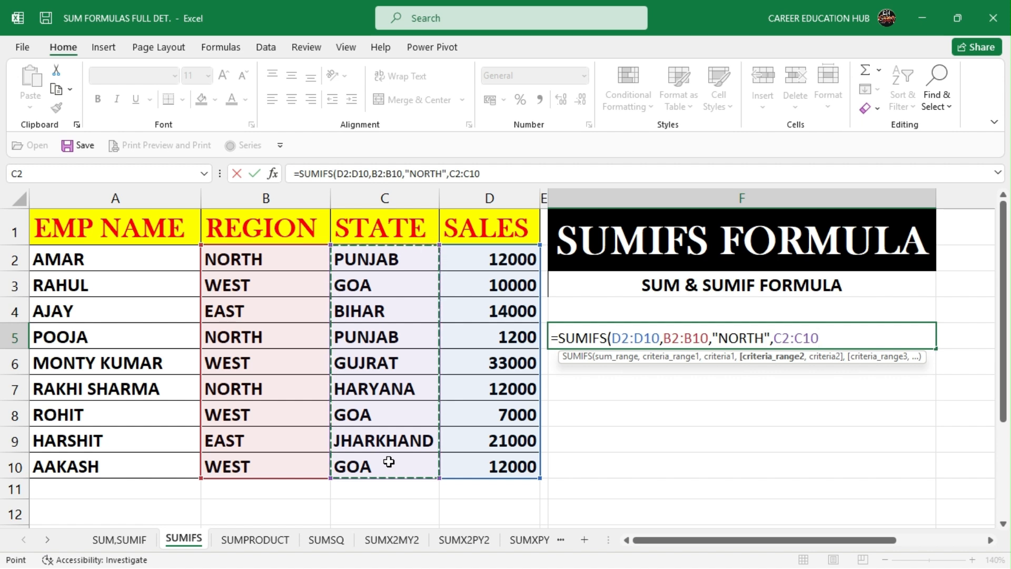
{"action": "type", "text": ","}
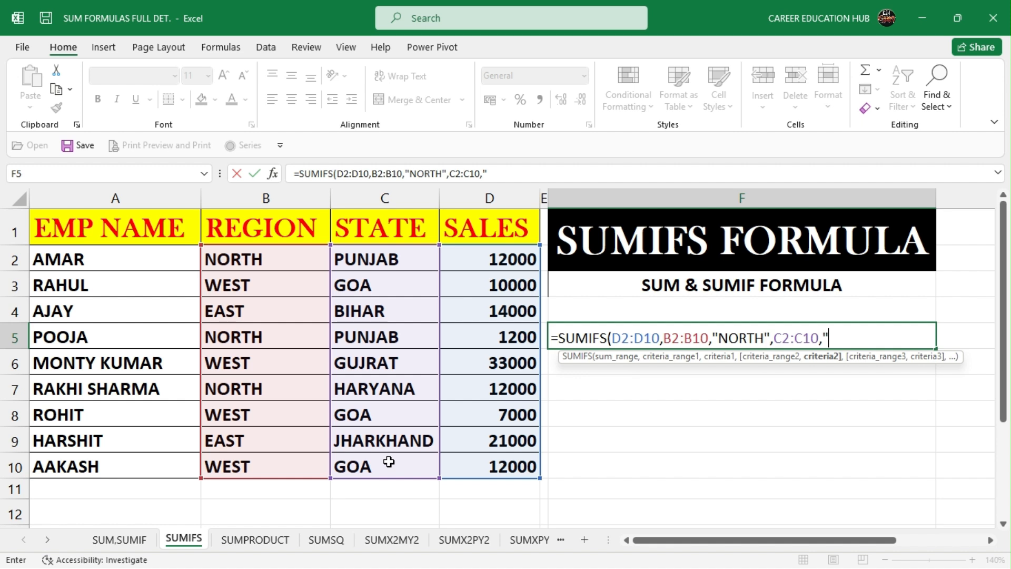
{"action": "type", "text": "PUNJAB"}
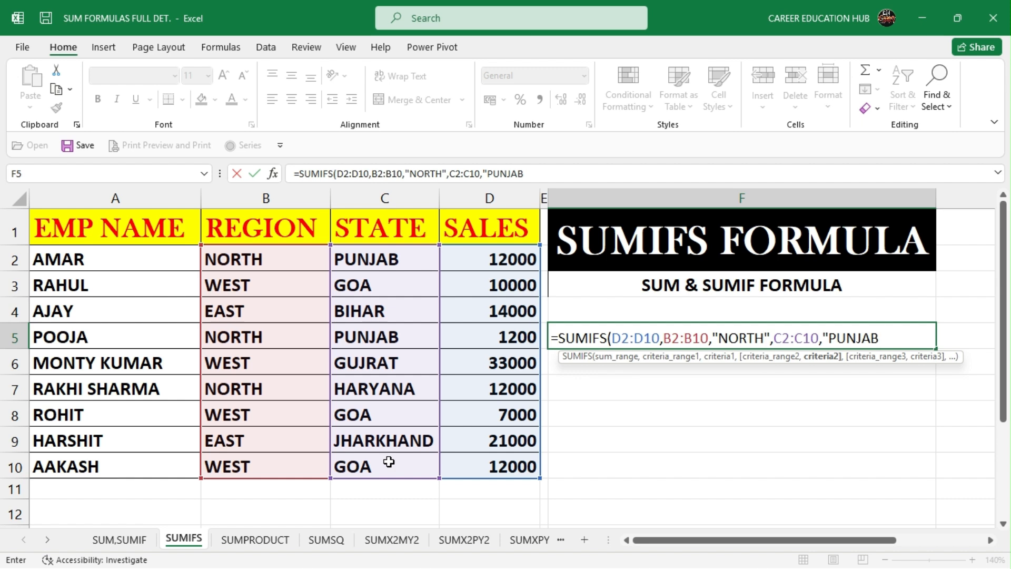
{"action": "type", "text": "\""}
{"action": "type", "text": ")"}
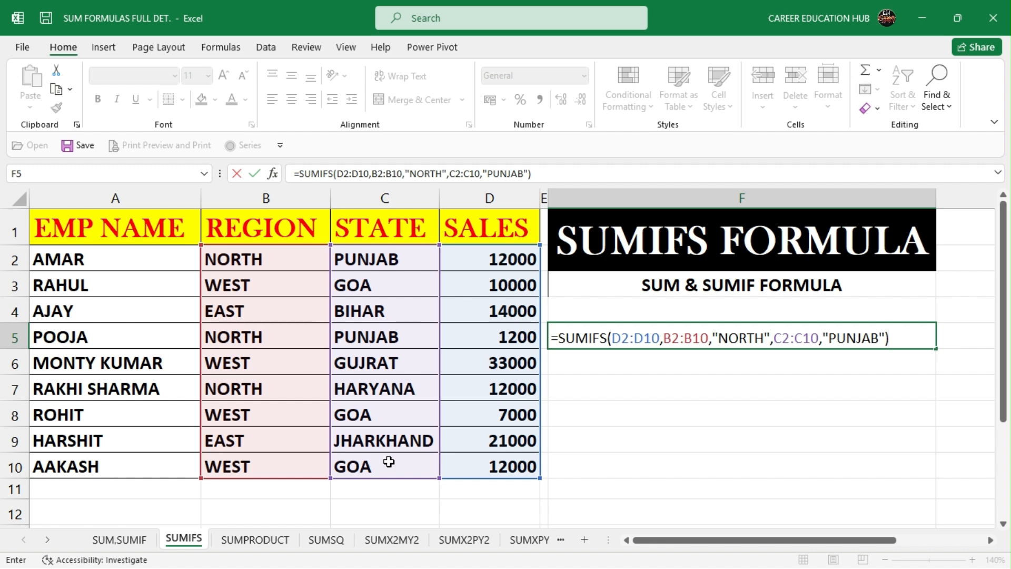
{"action": "key", "text": "Return"}
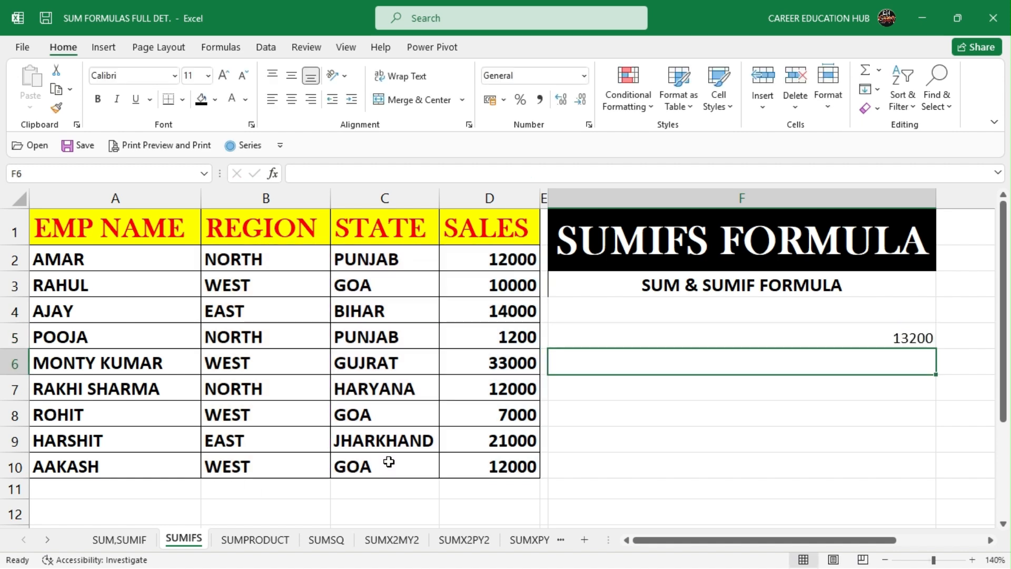
Step: Left-align the SUMIFS result in cell F5
{"action": "left_click", "coordinate": [643, 337]}
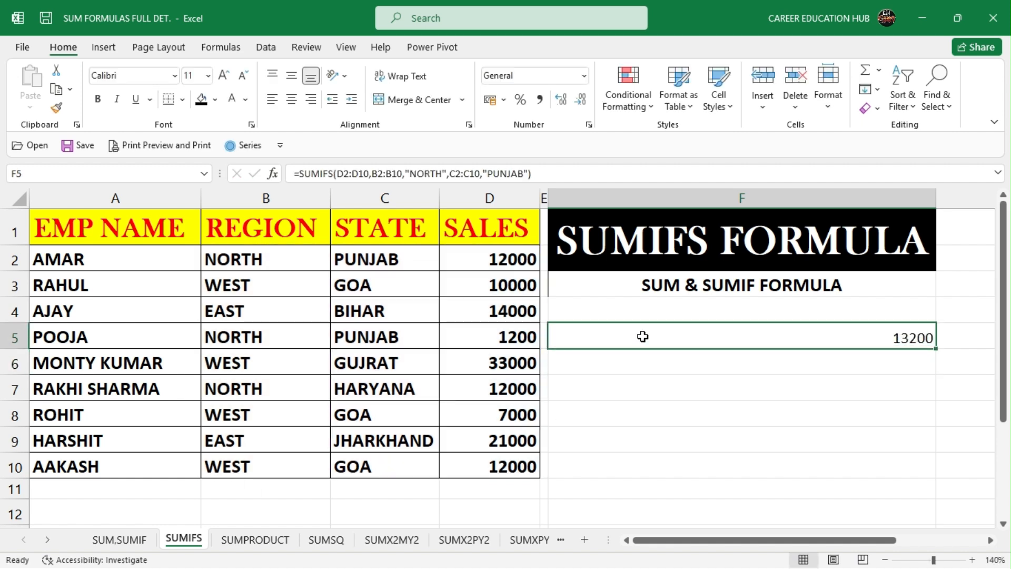
{"action": "left_click", "coordinate": [272, 99]}
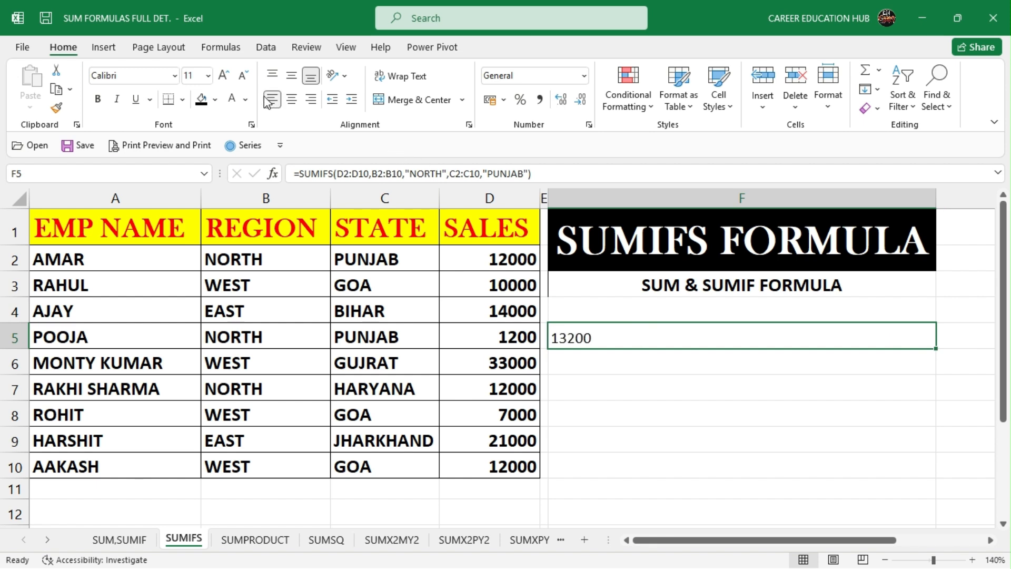
{"action": "left_click", "coordinate": [675, 424]}
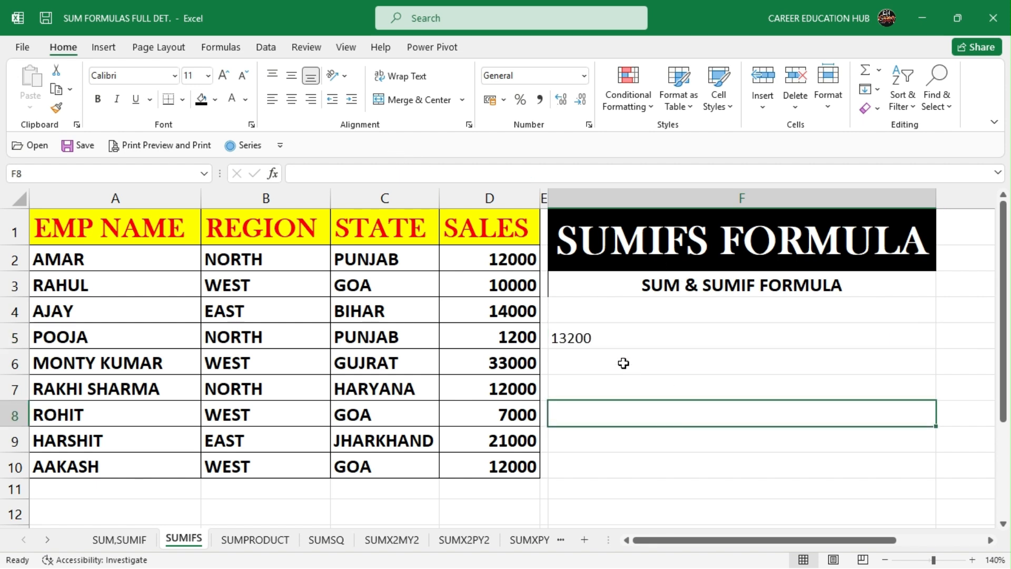
Step: Check the SUMIFS result in F5 against the region, state and sales cells of the table's NORTH rows
{"action": "left_click", "coordinate": [595, 337]}
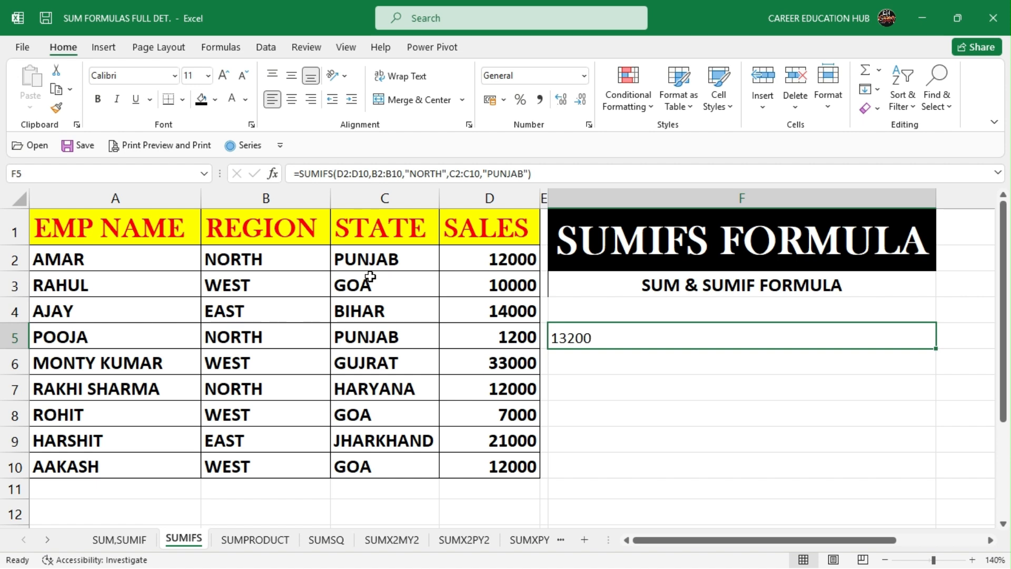
{"action": "left_click", "coordinate": [250, 263]}
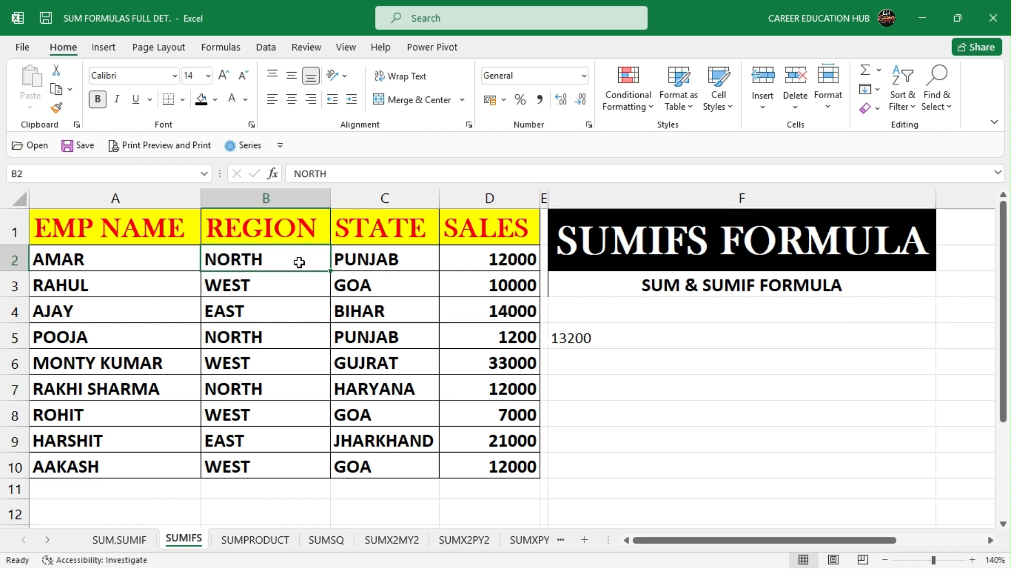
{"action": "left_click", "coordinate": [357, 260]}
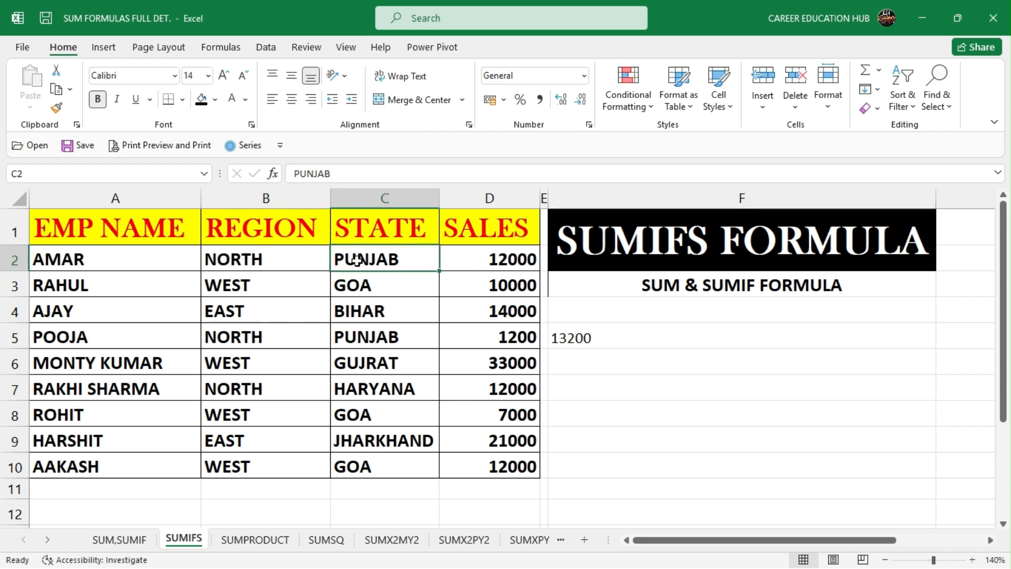
{"action": "left_click", "coordinate": [515, 259]}
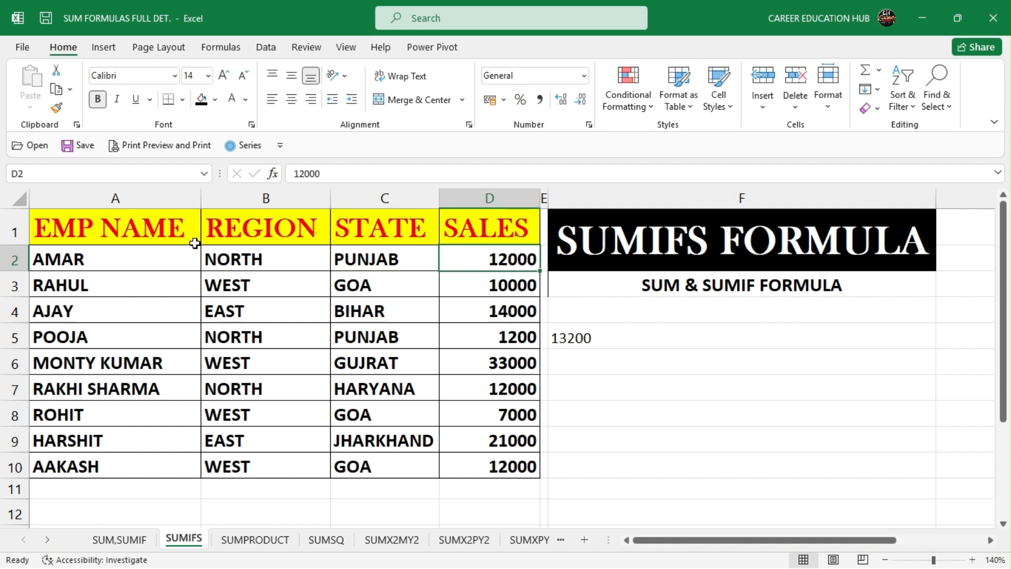
{"action": "left_click", "coordinate": [234, 341]}
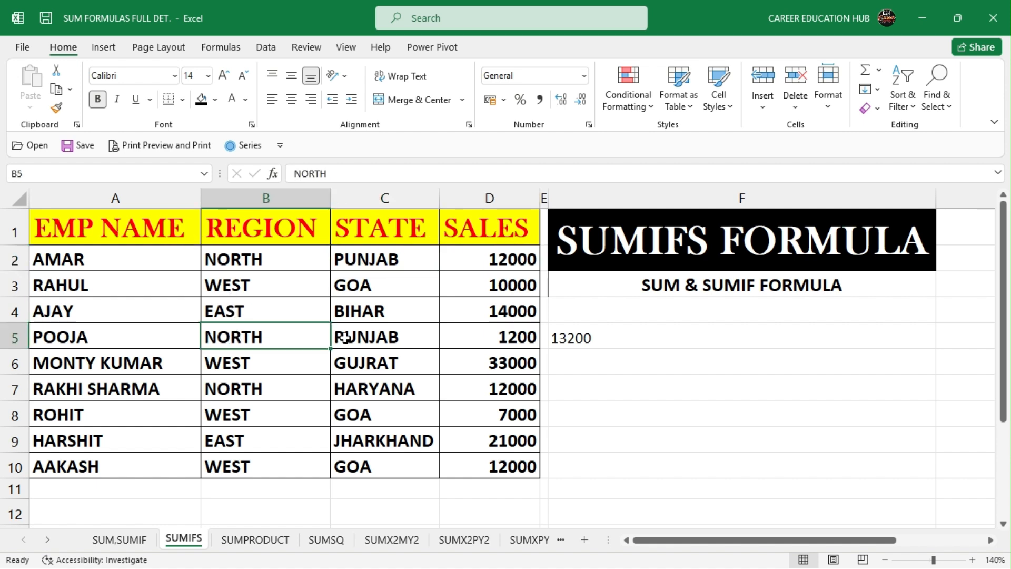
{"action": "left_click", "coordinate": [382, 337]}
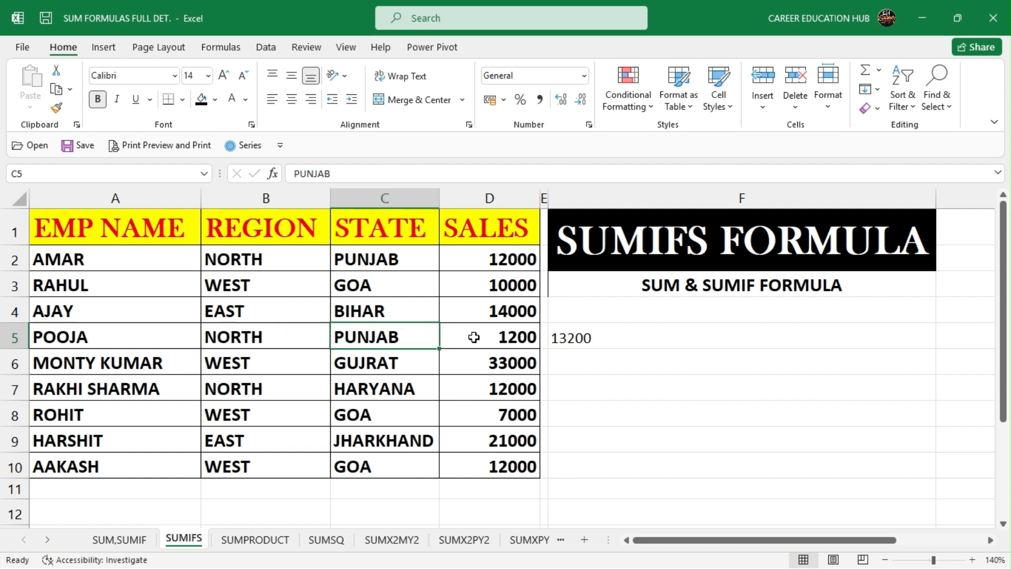
{"action": "left_click", "coordinate": [514, 337]}
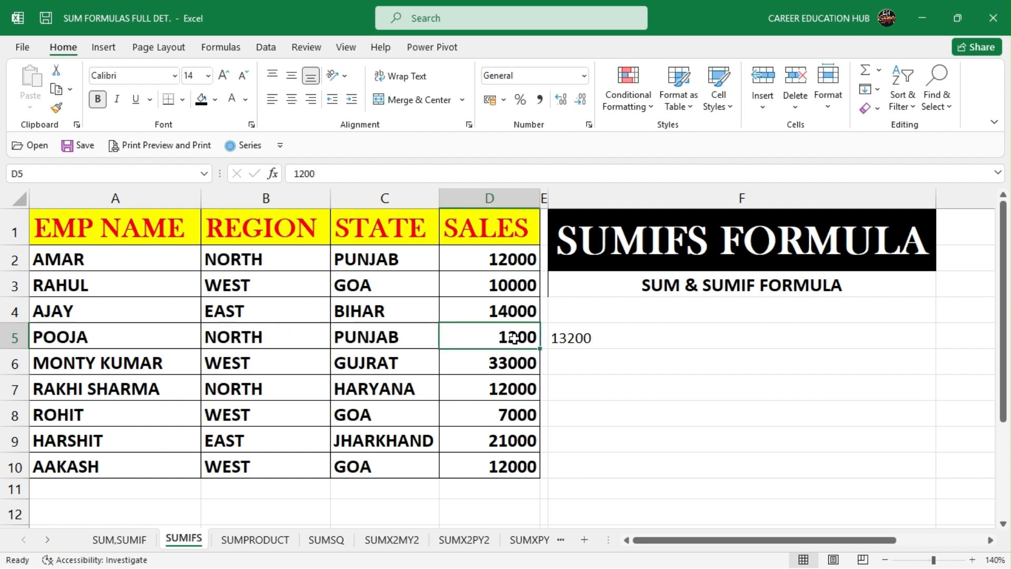
{"action": "left_click", "coordinate": [517, 259]}
{"action": "left_click", "coordinate": [520, 335]}
{"action": "left_click", "coordinate": [607, 337]}
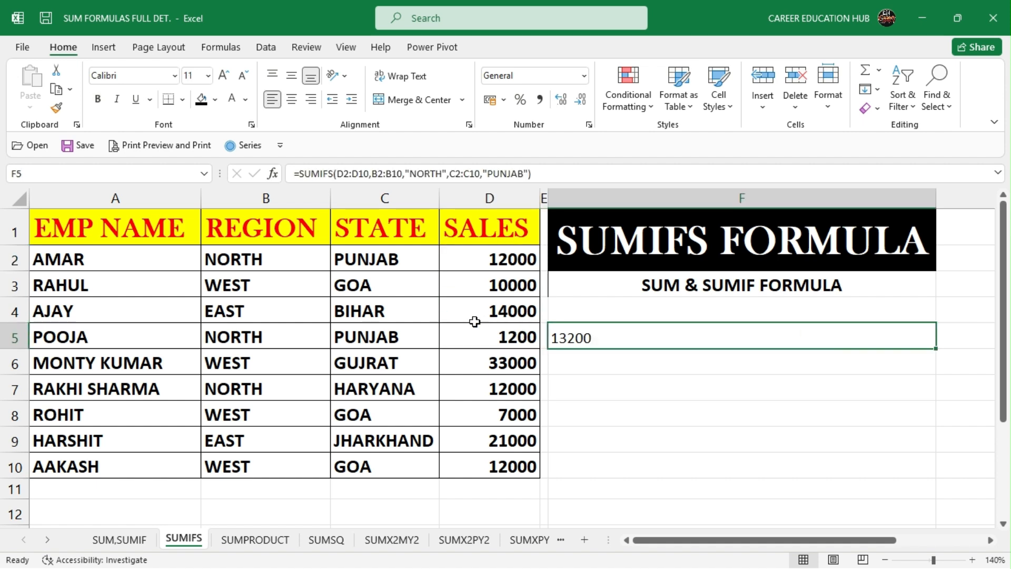
{"action": "left_click", "coordinate": [241, 391]}
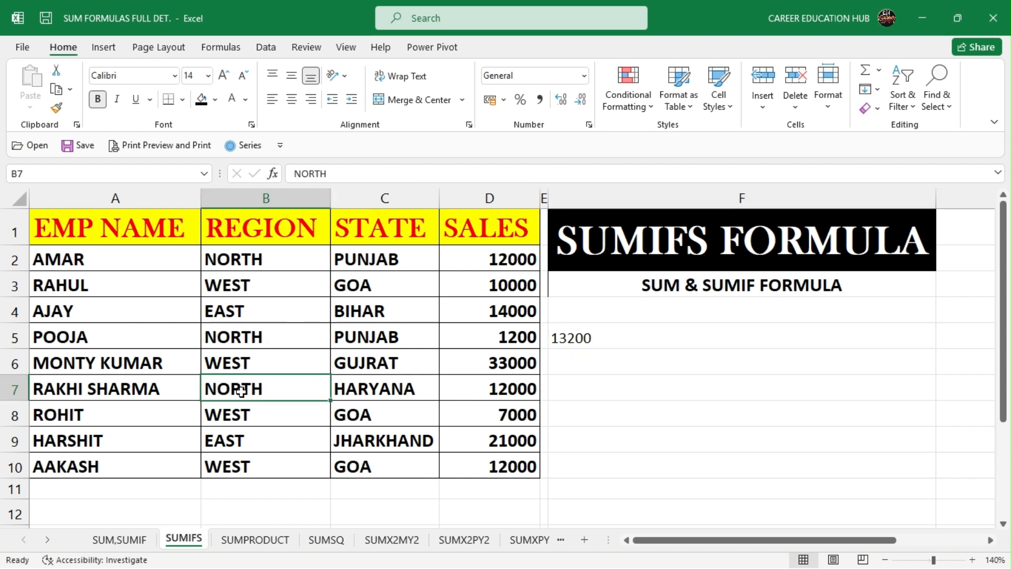
Step: Check the state and sales in row 7 against the two-condition SUMIFS result in F5
{"action": "left_click", "coordinate": [409, 389]}
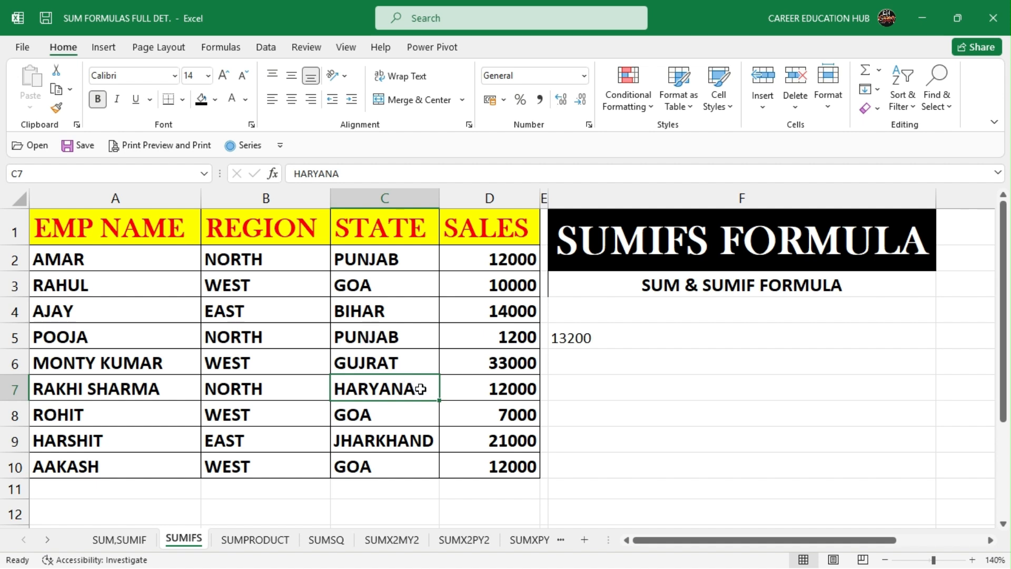
{"action": "left_click", "coordinate": [494, 391]}
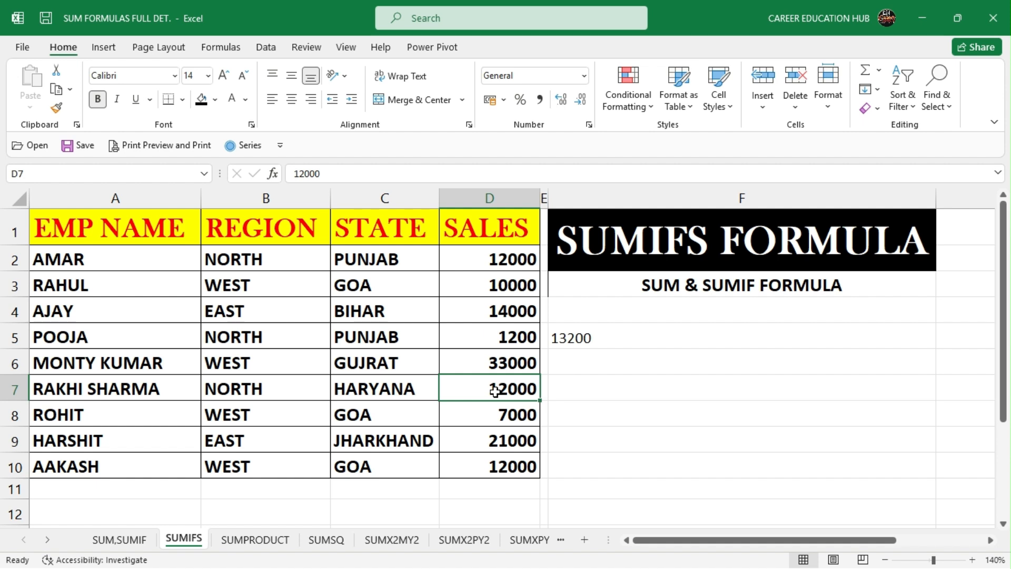
{"action": "left_click", "coordinate": [629, 336]}
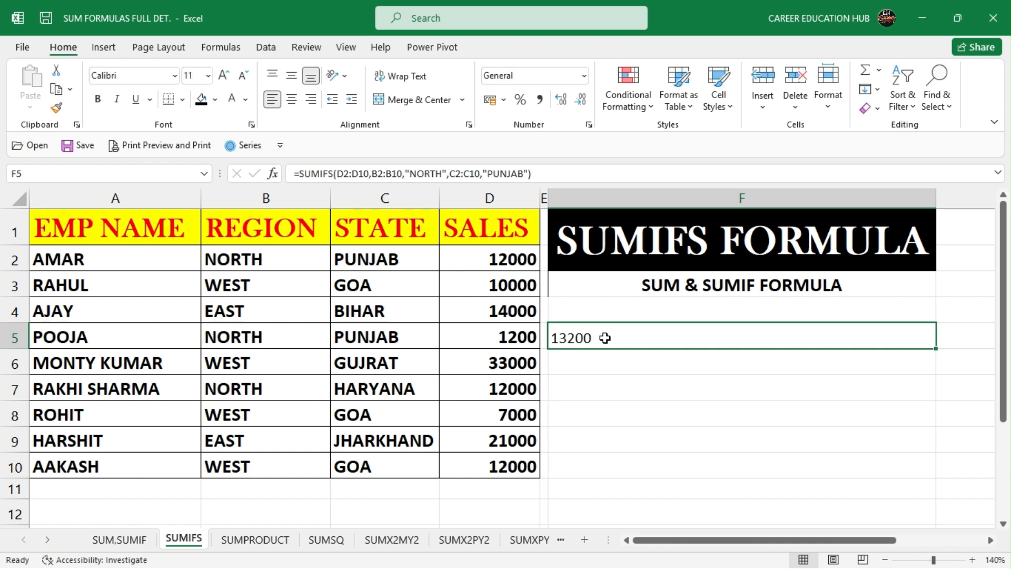
Step: Add a third condition to the SUMIFS formula in F5: range A2:A10 with the employee name from A5 as the criterion
{"action": "double_click", "coordinate": [604, 337]}
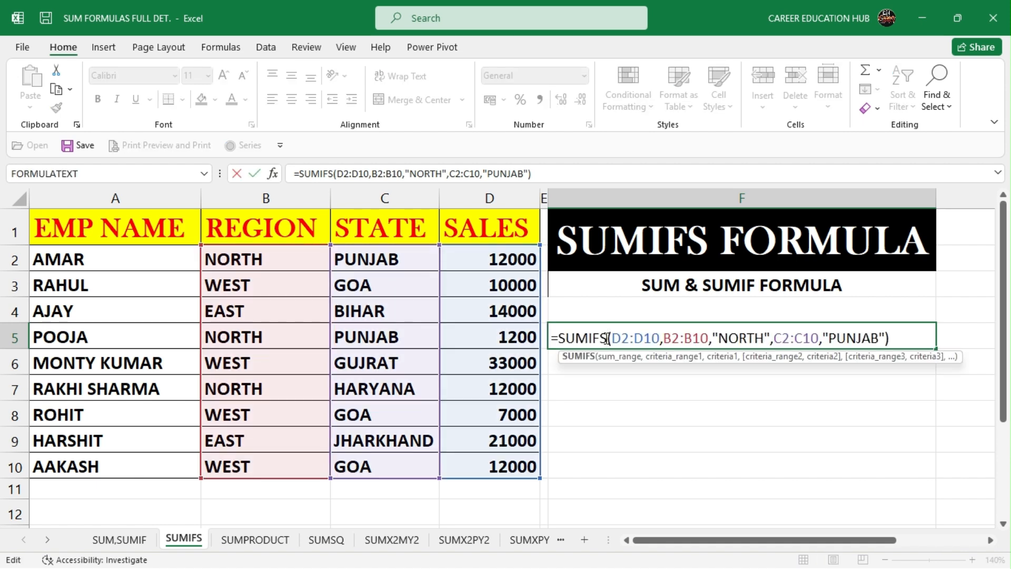
{"action": "left_click", "coordinate": [885, 338]}
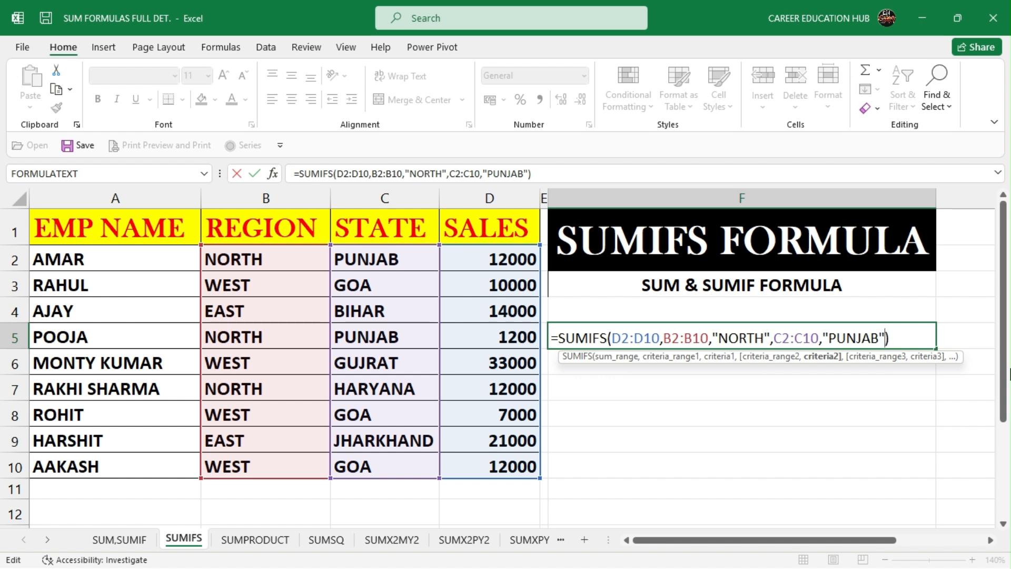
{"action": "type", "text": ","}
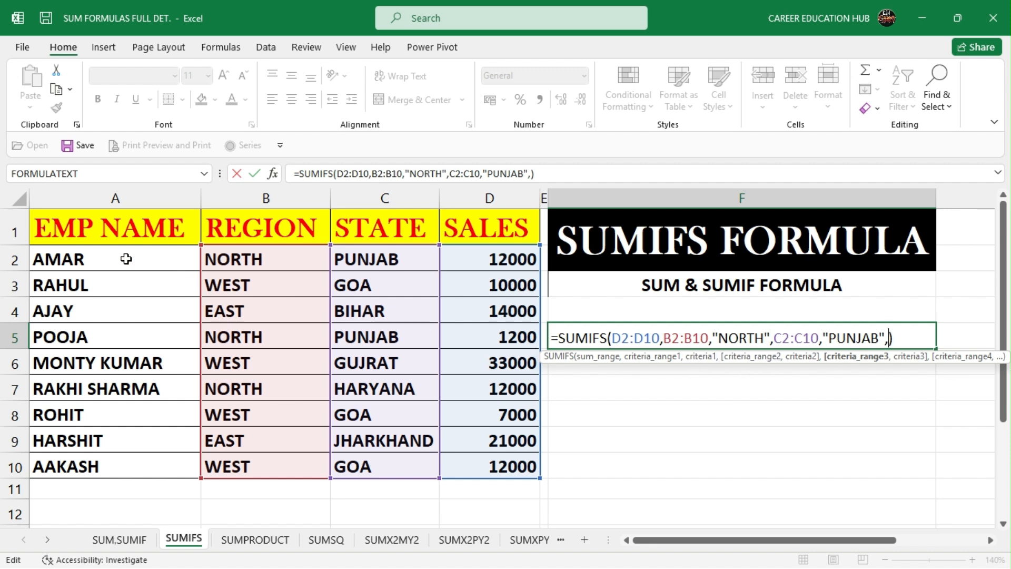
{"action": "left_click", "coordinate": [87, 256]}
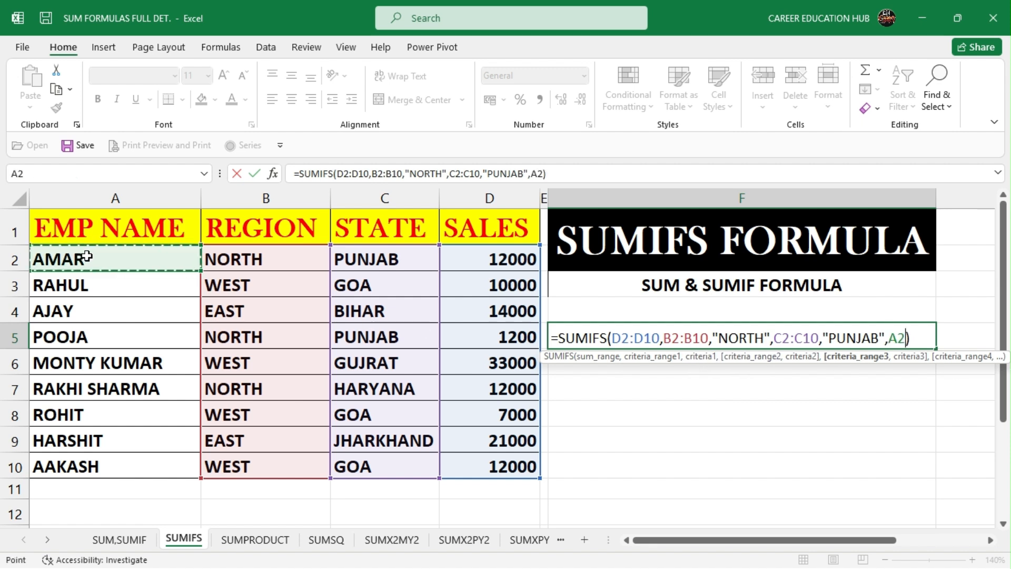
{"action": "left_click_drag", "start_coordinate": [87, 255], "coordinate": [103, 456]}
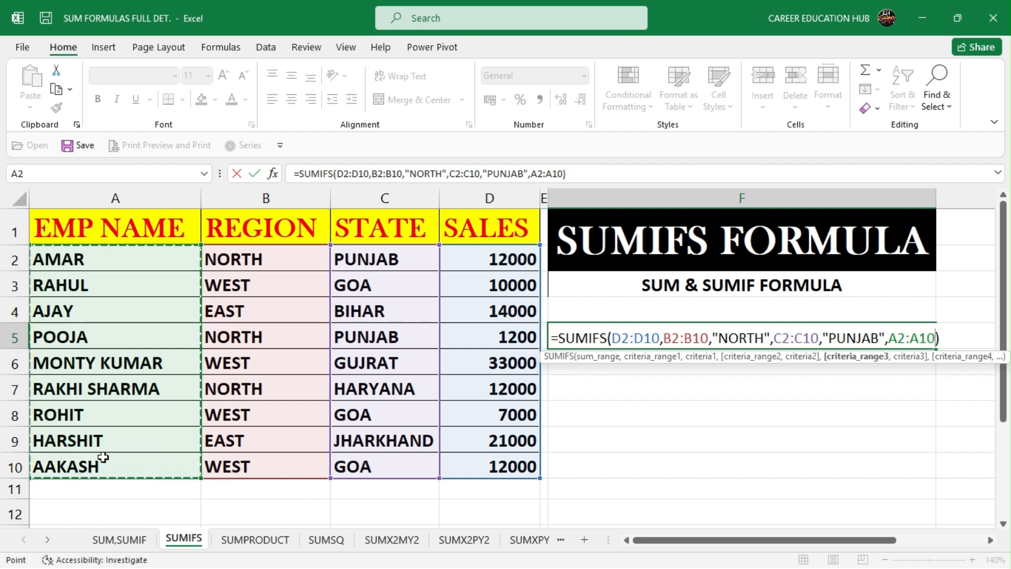
{"action": "type", "text": ",\""}
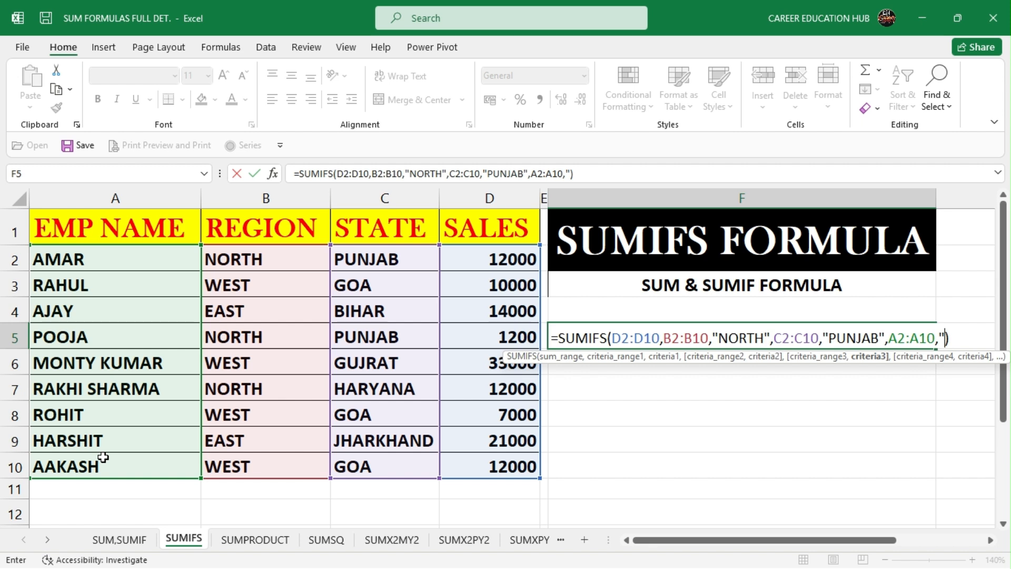
{"action": "type", "text": "POOJA"}
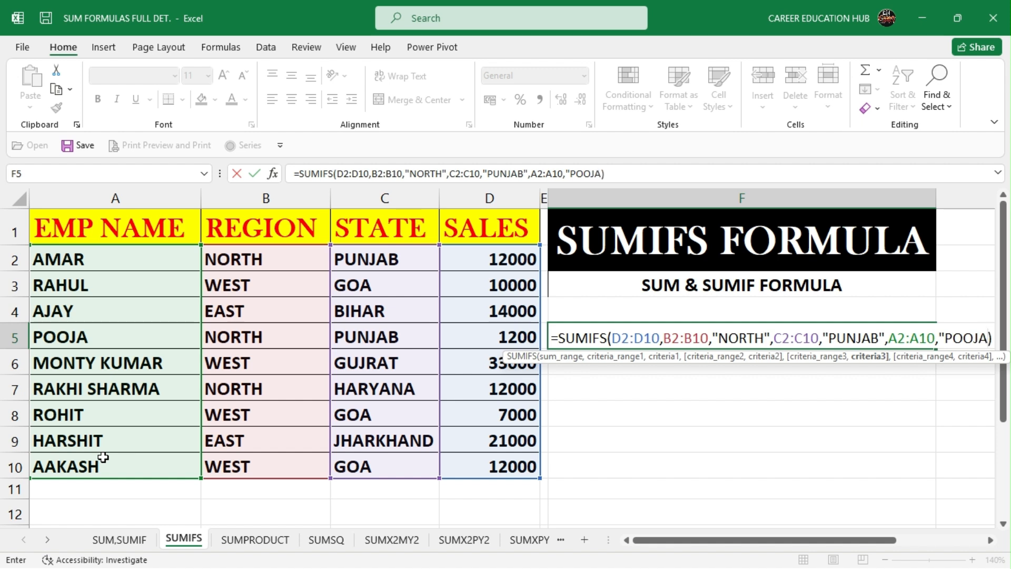
{"action": "type", "text": "\""}
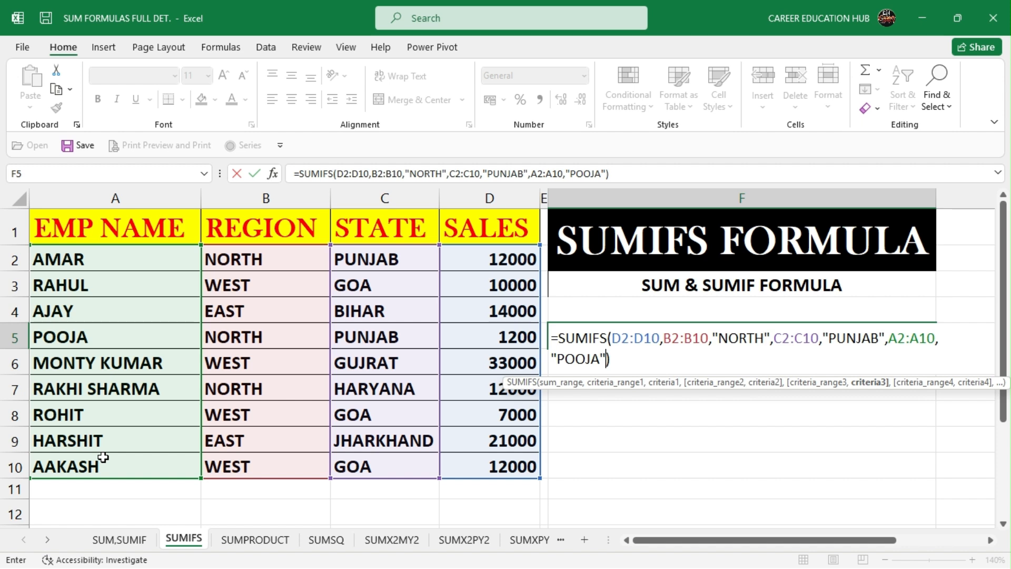
{"action": "key", "text": "Return"}
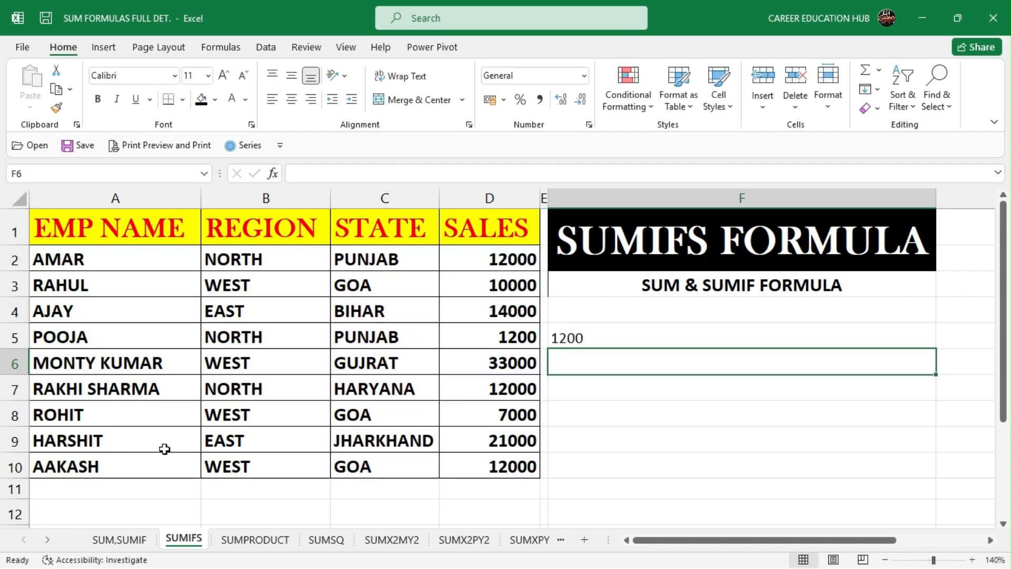
Step: Compare the three-condition SUMIFS result in F5 with the name, region, state and sales cells of the NORTH rows
{"action": "left_click", "coordinate": [597, 336]}
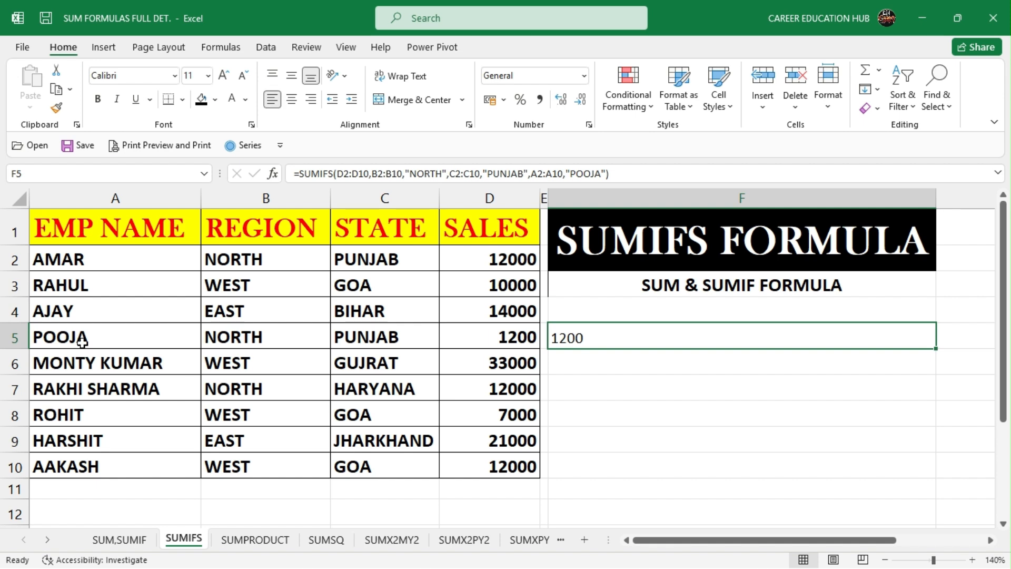
{"action": "left_click", "coordinate": [264, 263]}
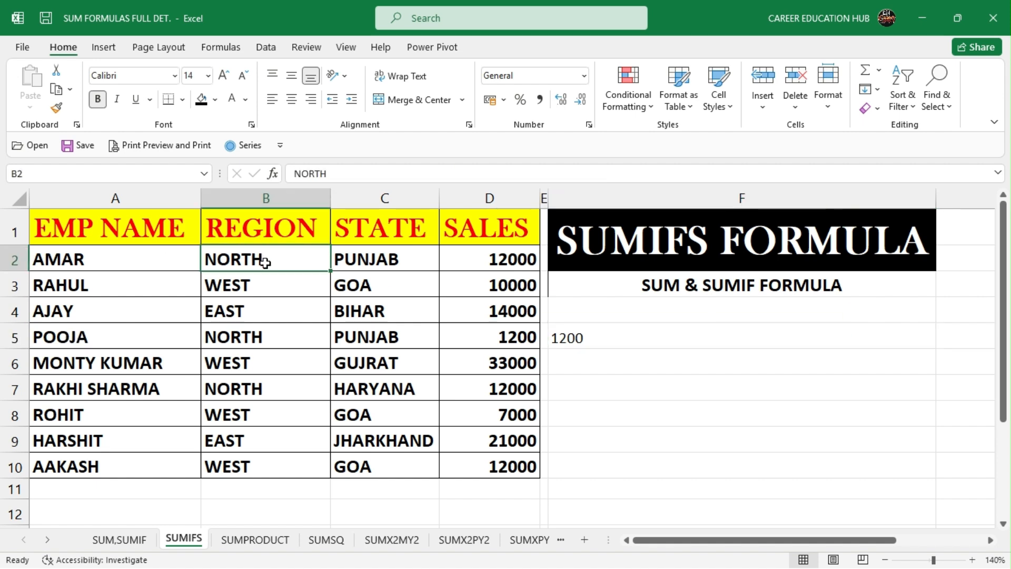
{"action": "left_click", "coordinate": [394, 260]}
{"action": "left_click", "coordinate": [503, 256]}
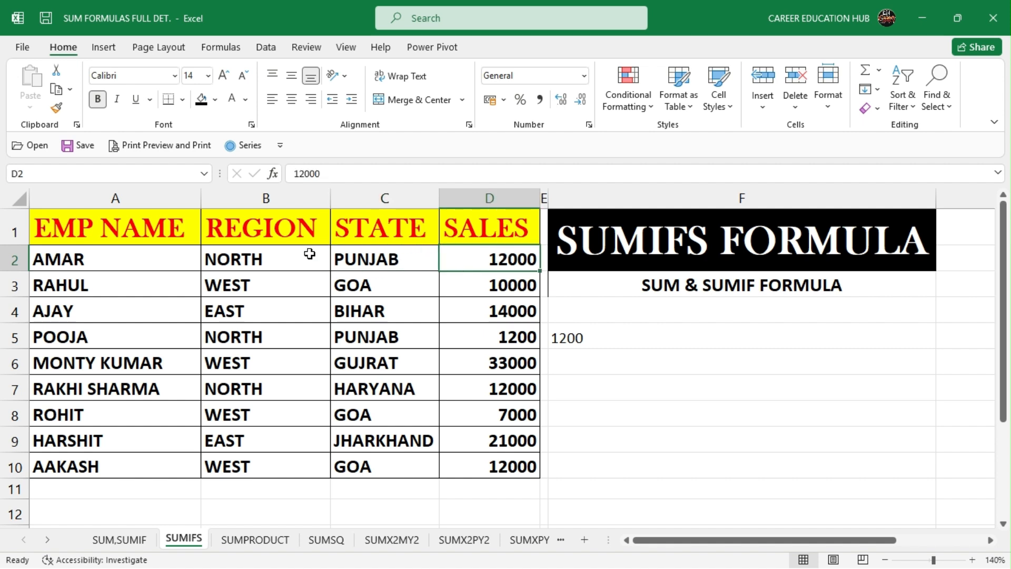
{"action": "left_click", "coordinate": [73, 263]}
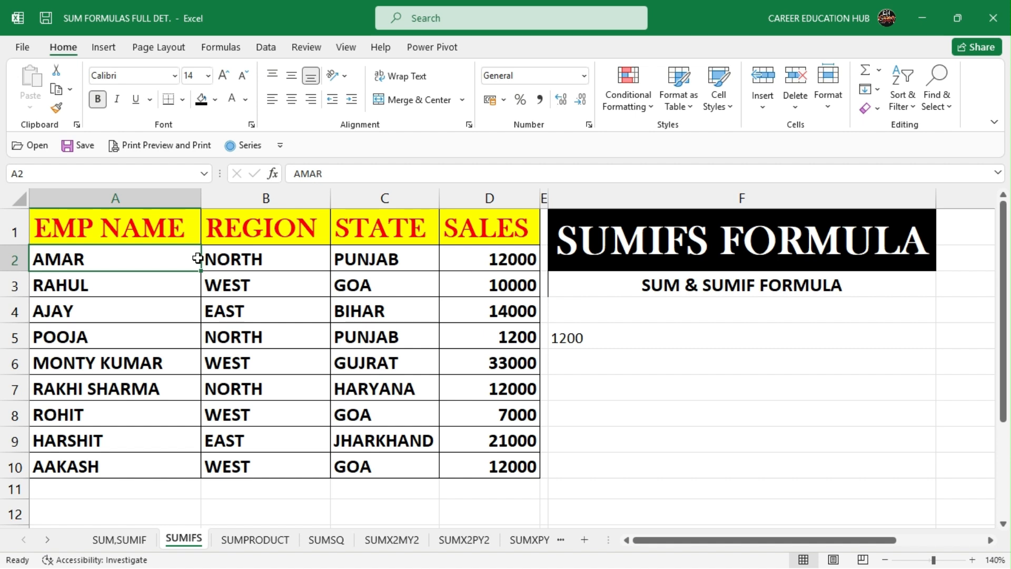
{"action": "left_click", "coordinate": [254, 337]}
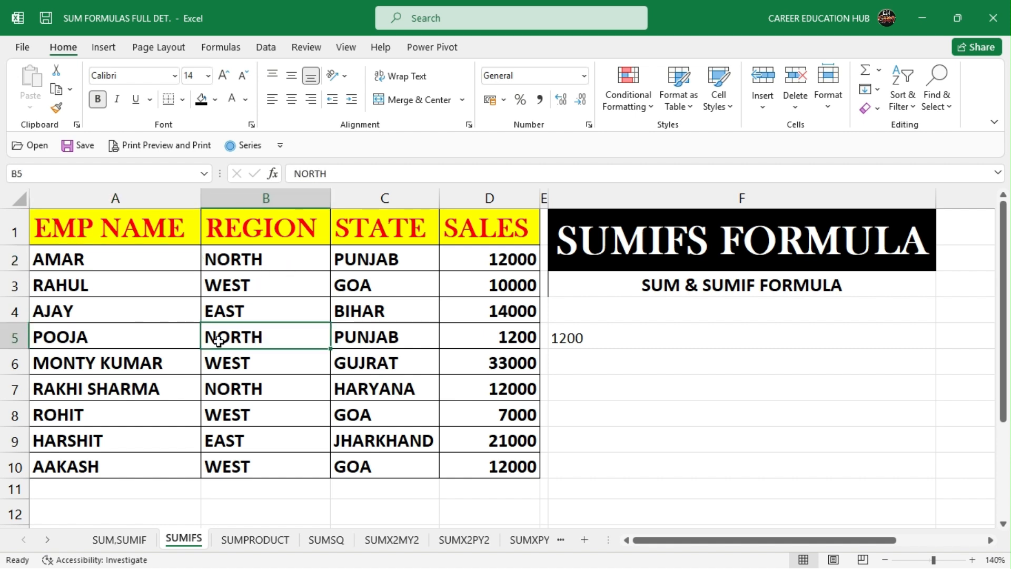
{"action": "left_click", "coordinate": [365, 338]}
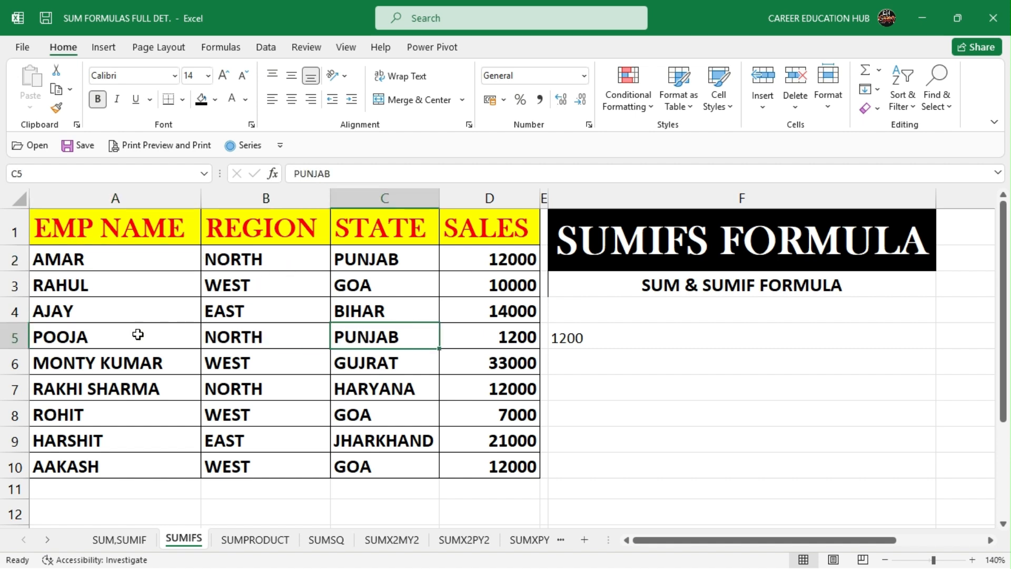
{"action": "left_click", "coordinate": [59, 329]}
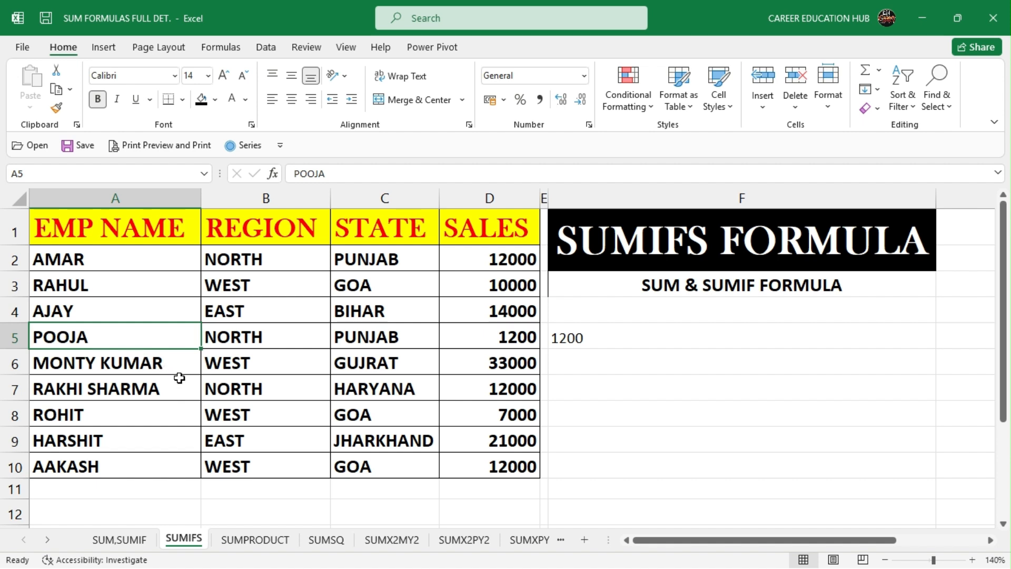
{"action": "left_click", "coordinate": [253, 390]}
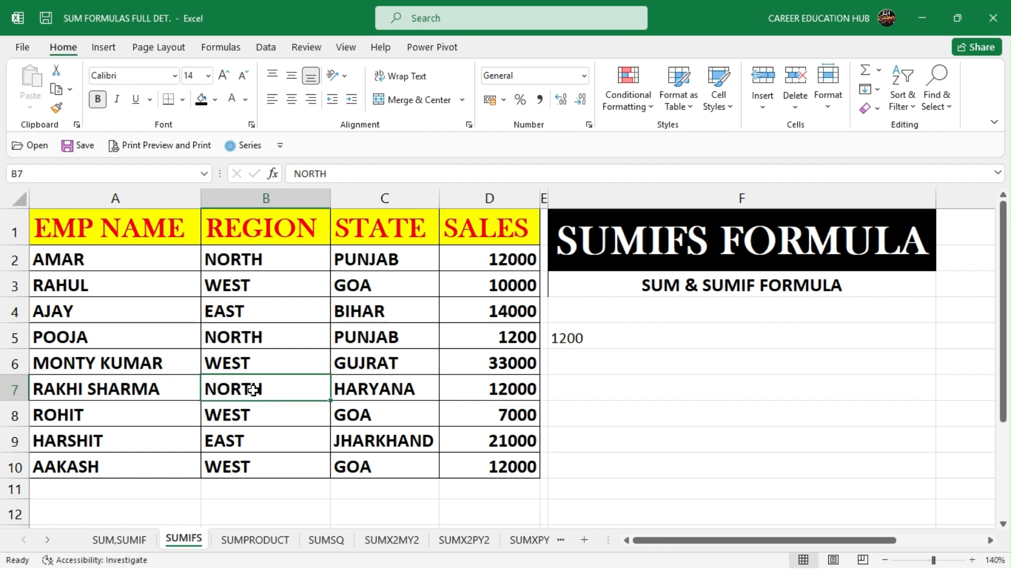
{"action": "left_click", "coordinate": [339, 391]}
{"action": "left_click", "coordinate": [89, 394]}
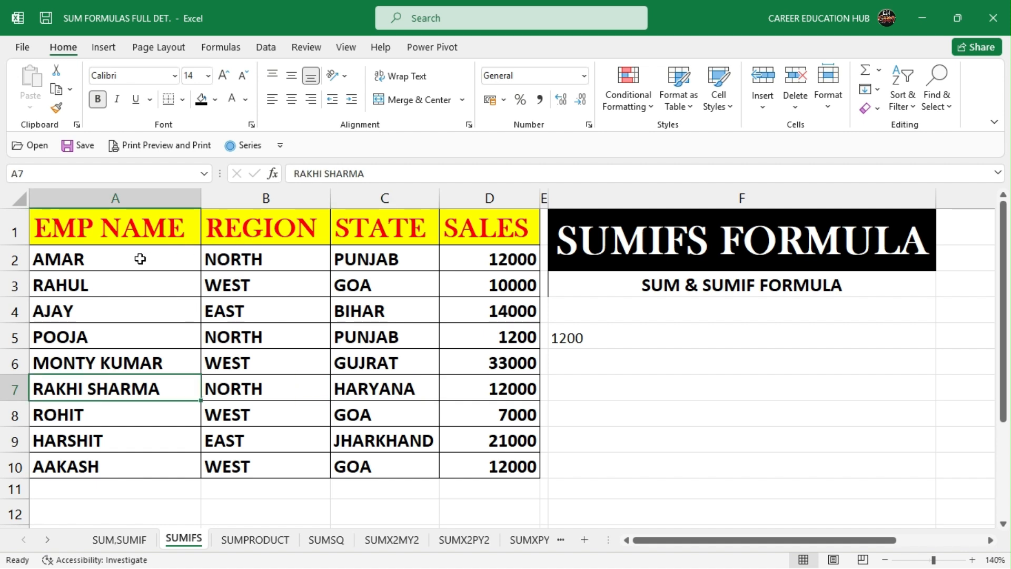
{"action": "left_click_drag", "start_coordinate": [155, 335], "coordinate": [380, 327]}
{"action": "left_click", "coordinate": [676, 335]}
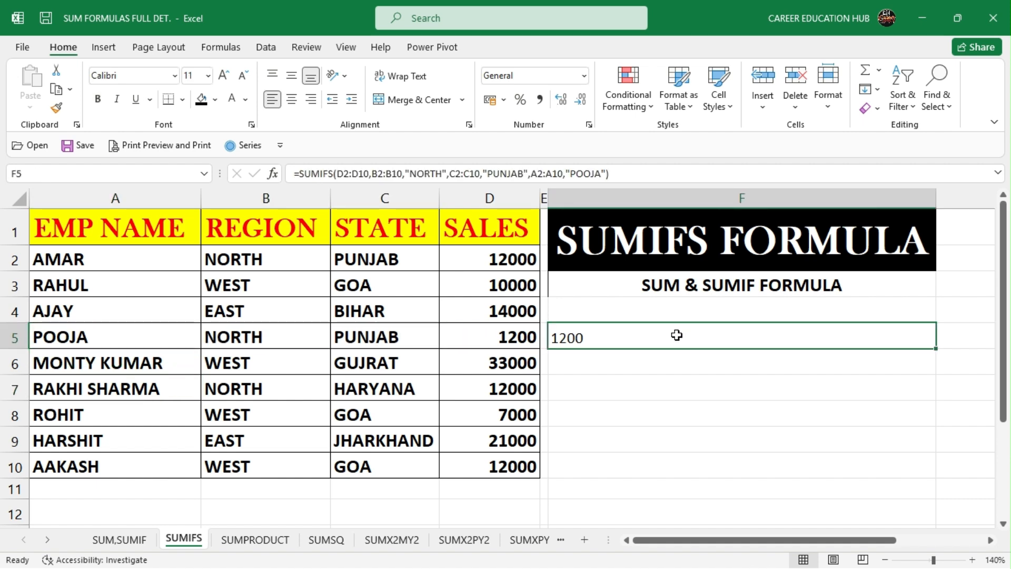
Step: Start a second SUMIFS formula in F7 with the sales cells D2:D10 as the sum range
{"action": "left_click", "coordinate": [608, 389]}
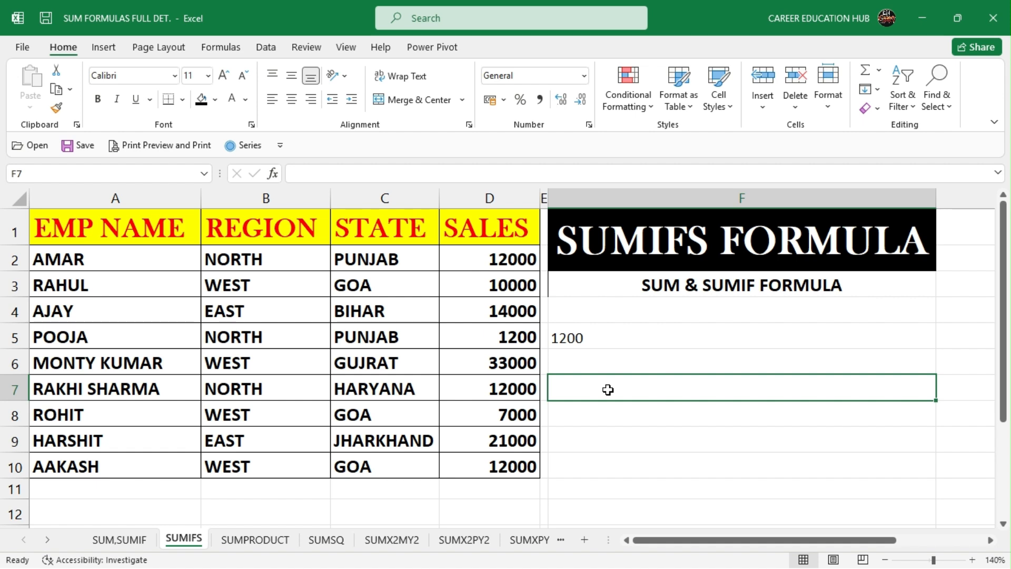
{"action": "type", "text": "="}
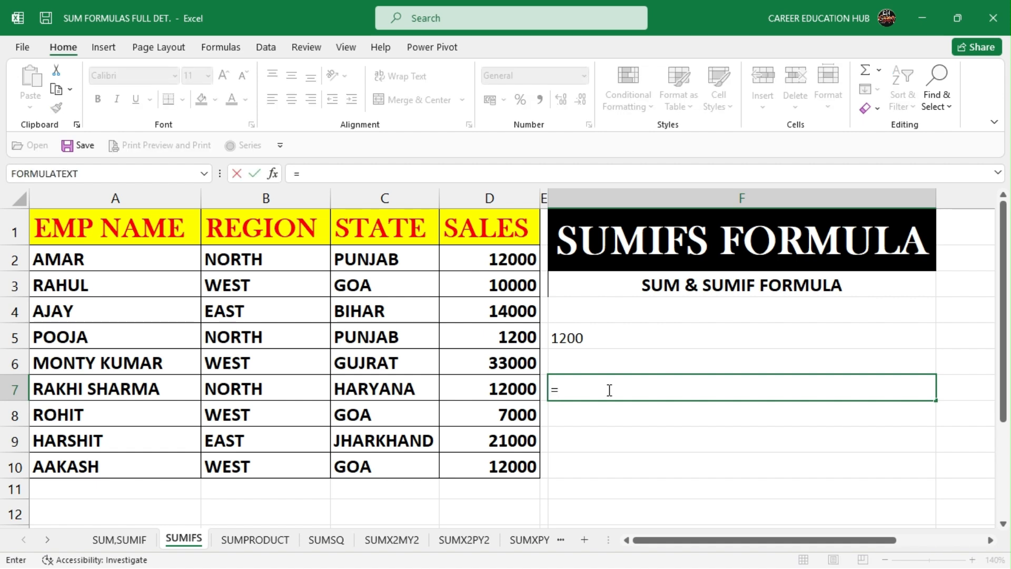
{"action": "type", "text": "SUMI"}
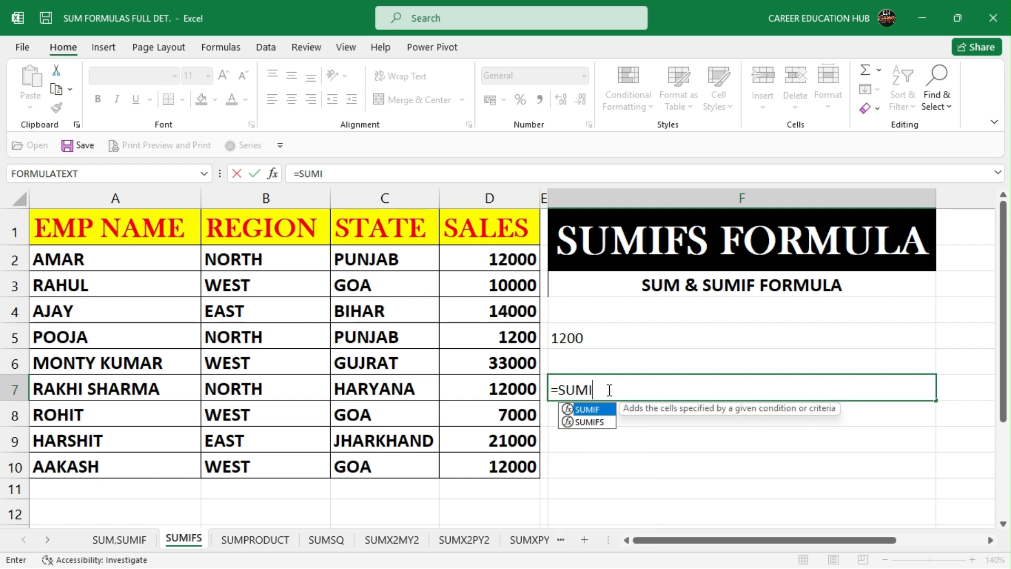
{"action": "type", "text": "FS"}
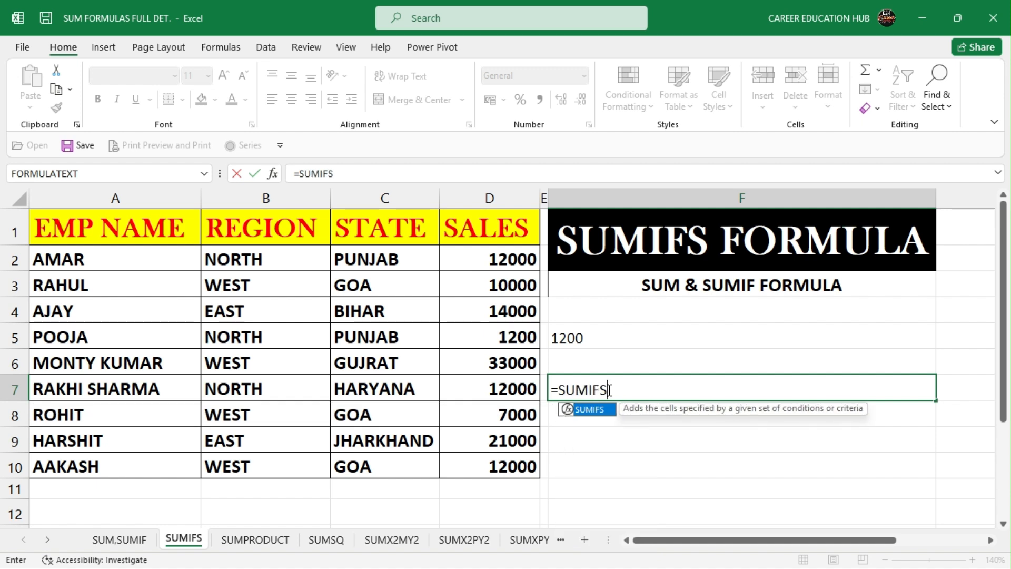
{"action": "type", "text": "("}
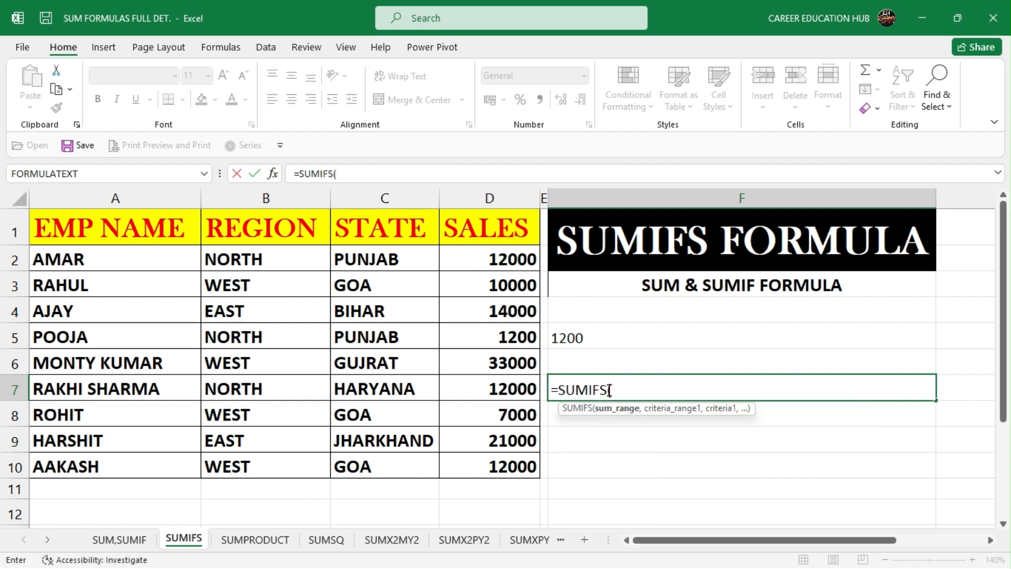
{"action": "left_click", "coordinate": [481, 258]}
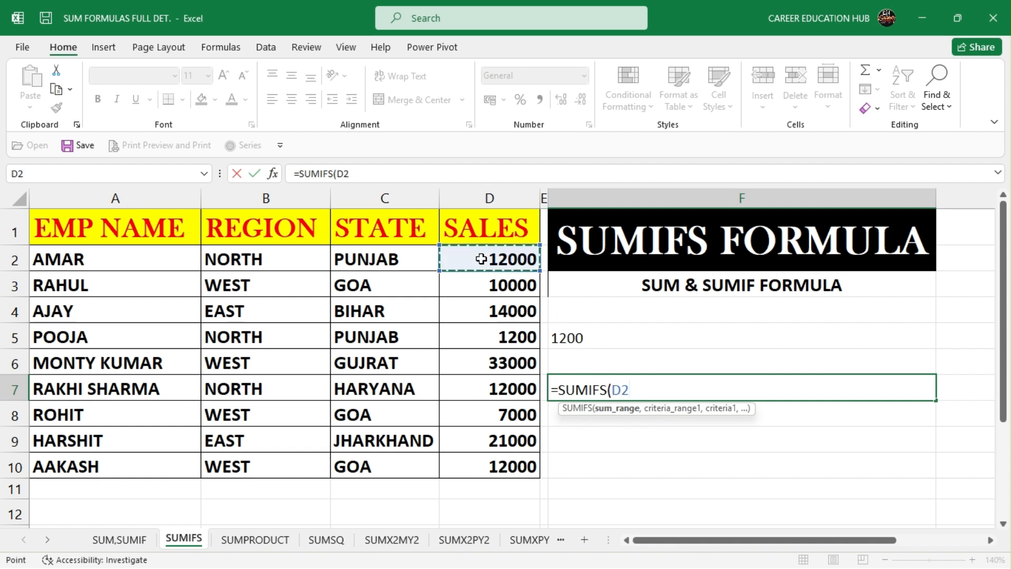
{"action": "left_click_drag", "start_coordinate": [481, 259], "coordinate": [471, 465]}
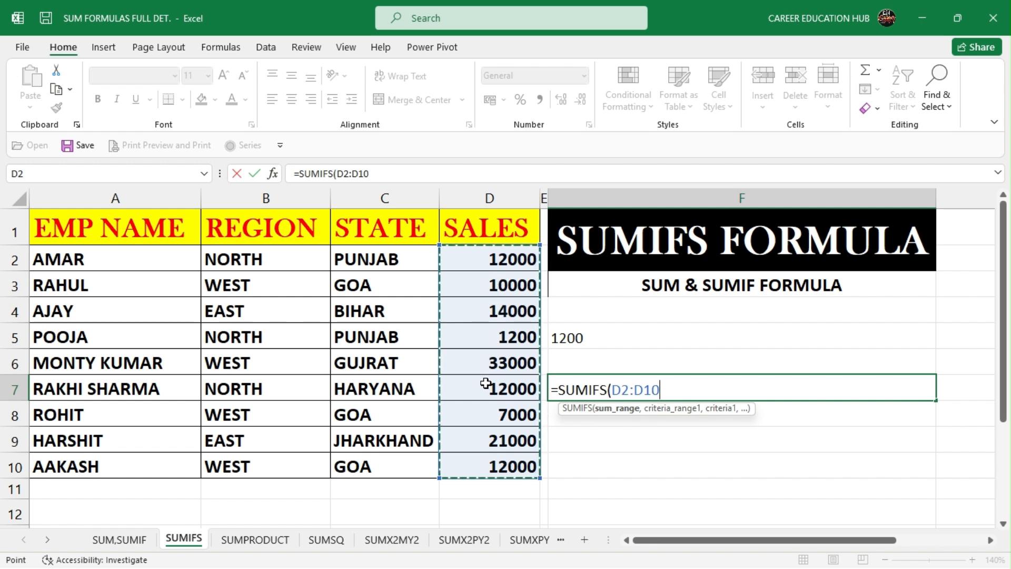
{"action": "type", "text": ","}
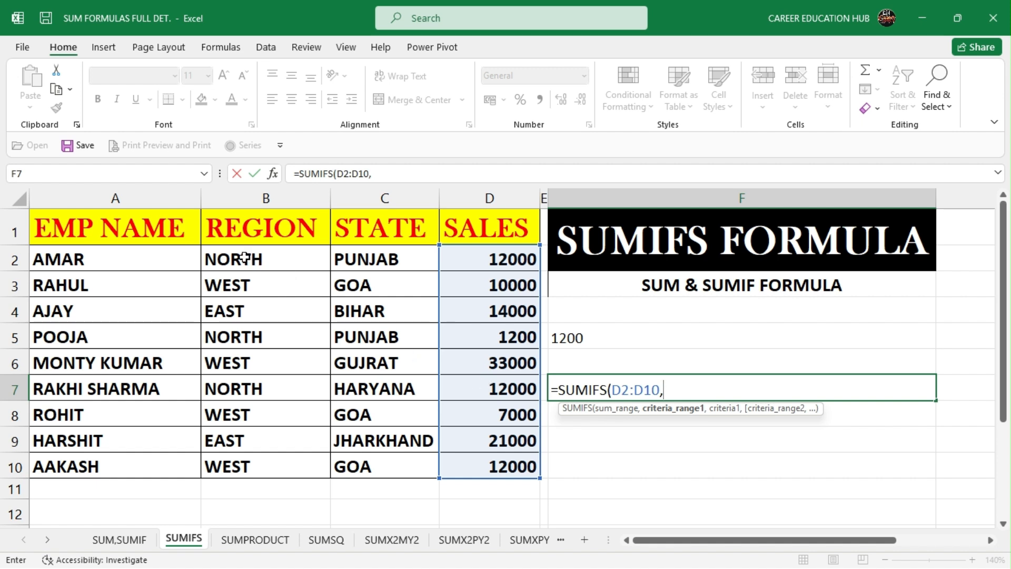
Step: Add the first condition to the F7 formula: region range B2:B10 with the criterion "WEST"
{"action": "left_click_drag", "start_coordinate": [245, 258], "coordinate": [242, 462]}
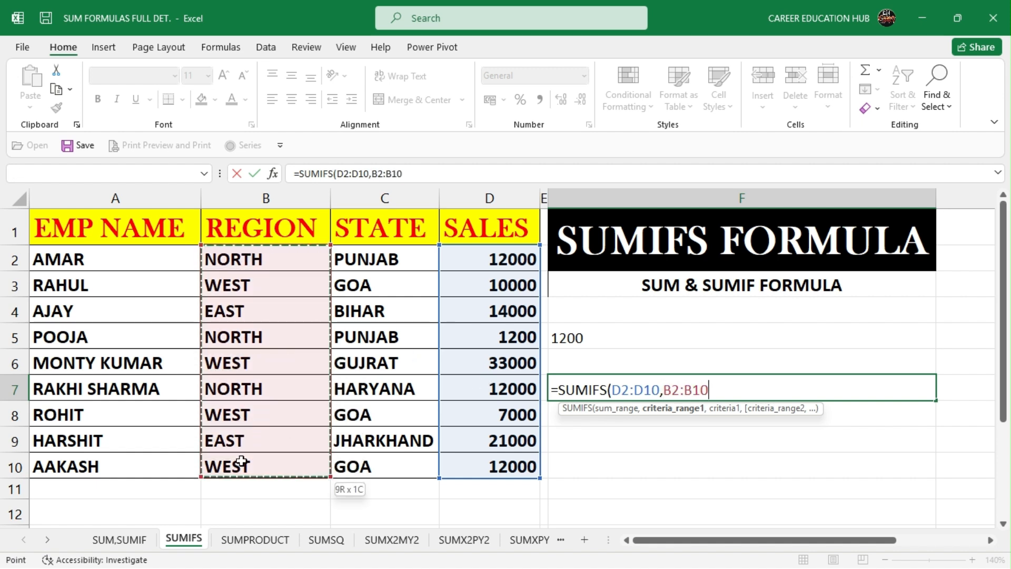
{"action": "type", "text": ","}
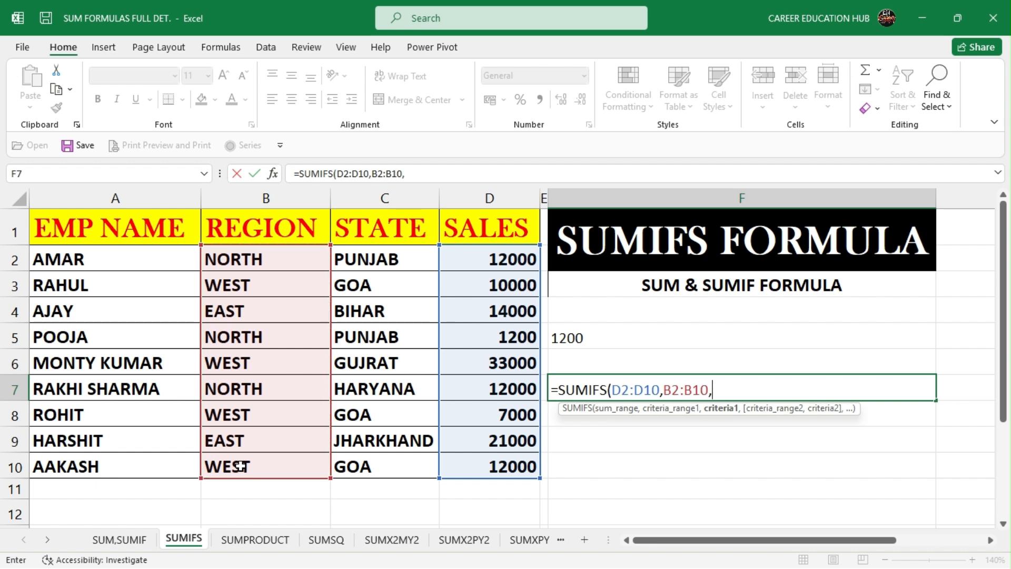
{"action": "type", "text": "\"WEST"}
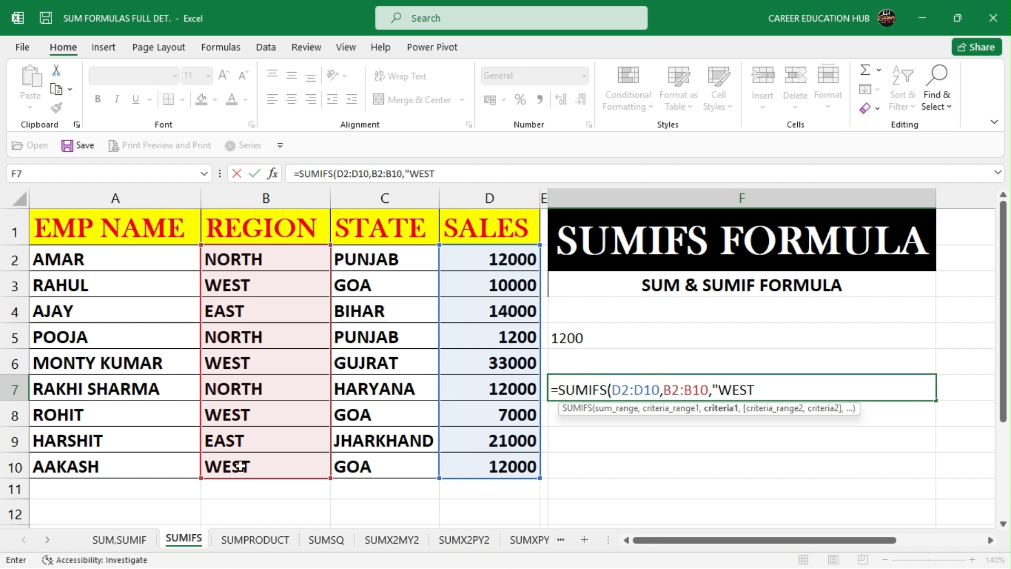
{"action": "type", "text": "\","}
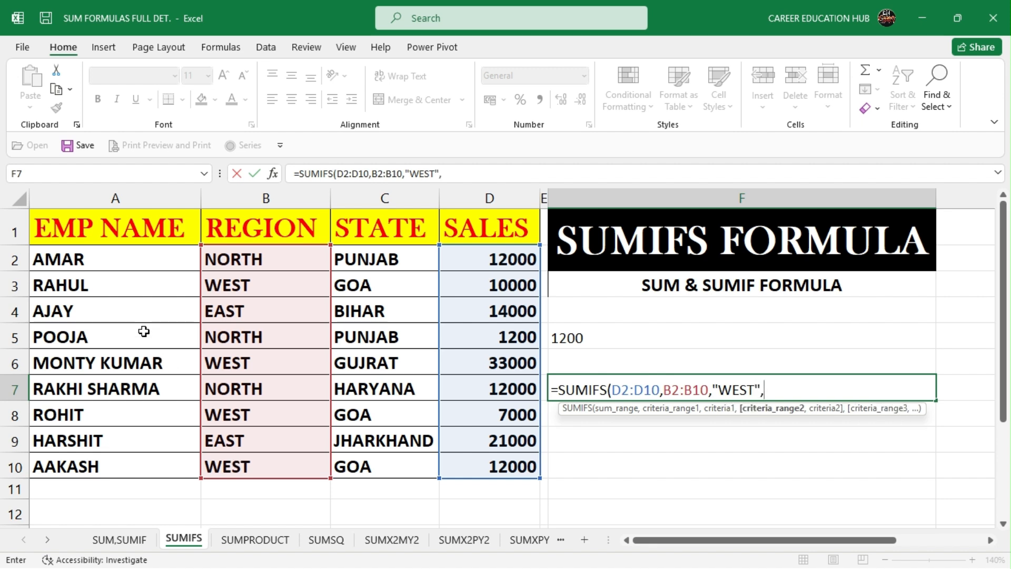
Step: Add a second condition to the F7 SUMIFS formula: state range C2:C10 with the criterion "GOA"
{"action": "left_click_drag", "start_coordinate": [378, 256], "coordinate": [375, 431]}
{"action": "left_click_drag", "start_coordinate": [376, 456], "coordinate": [375, 463]}
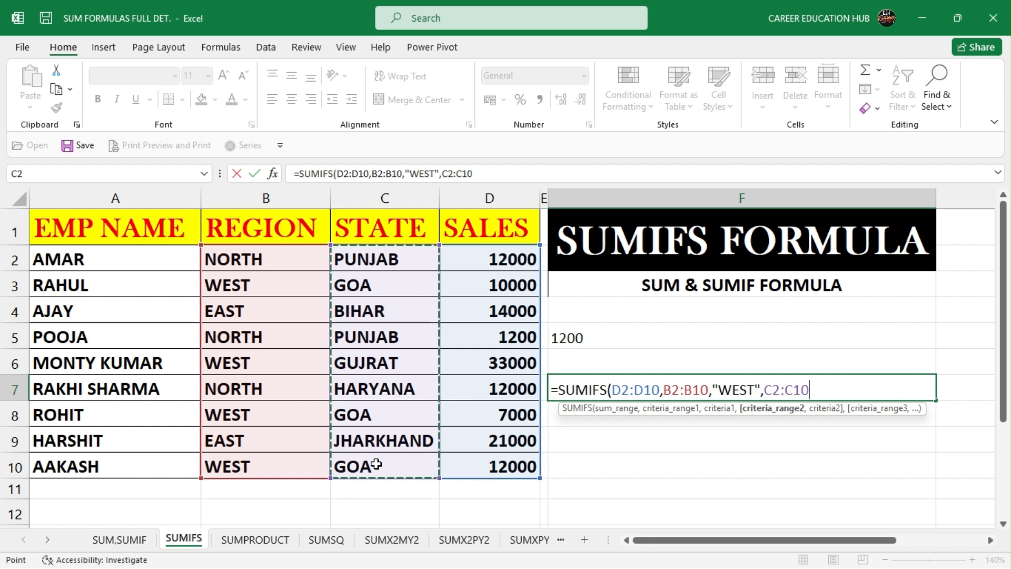
{"action": "type", "text": ","}
{"action": "type", "text": "\"G"}
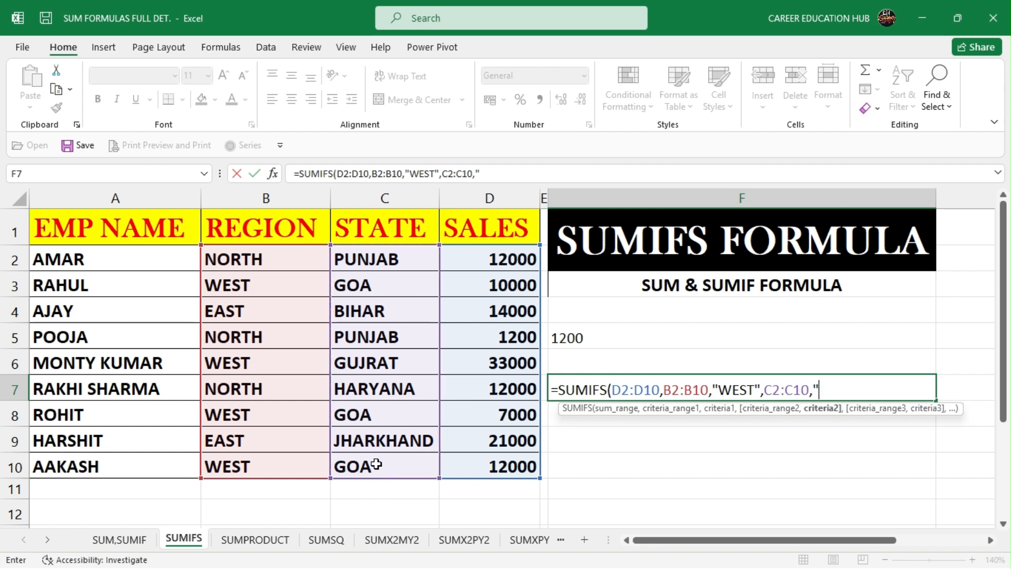
{"action": "type", "text": "OA"}
{"action": "type", "text": "\","}
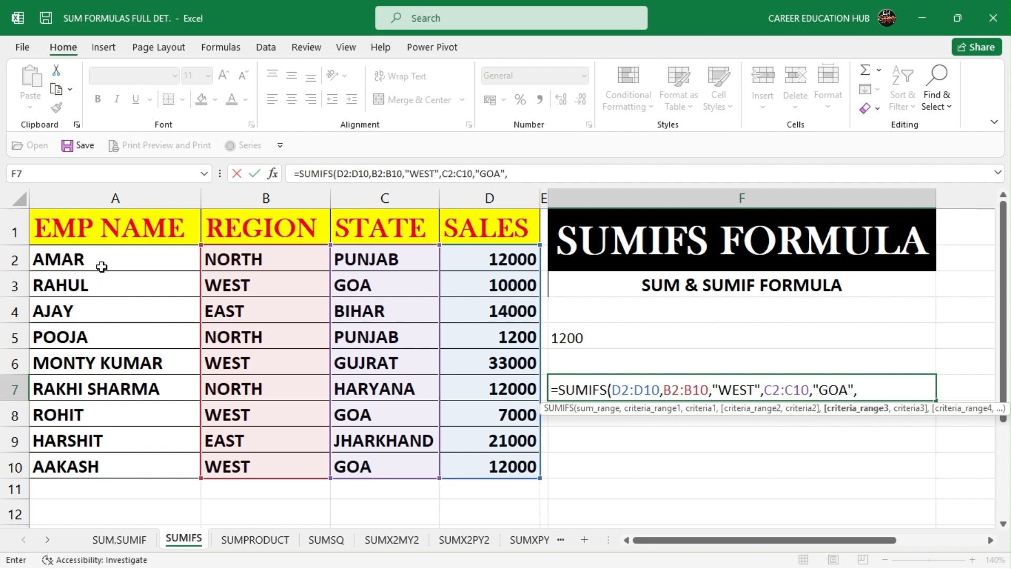
Step: Complete the F7 formula with range A2:A10 and the employee name from A3 as third condition, and left-align the result
{"action": "left_click_drag", "start_coordinate": [102, 267], "coordinate": [107, 461]}
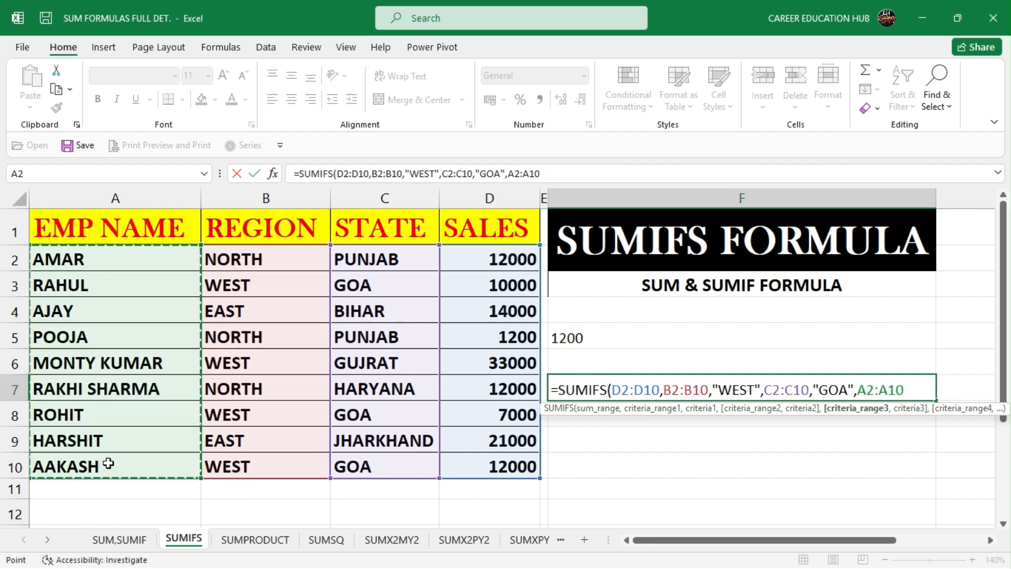
{"action": "type", "text": ","}
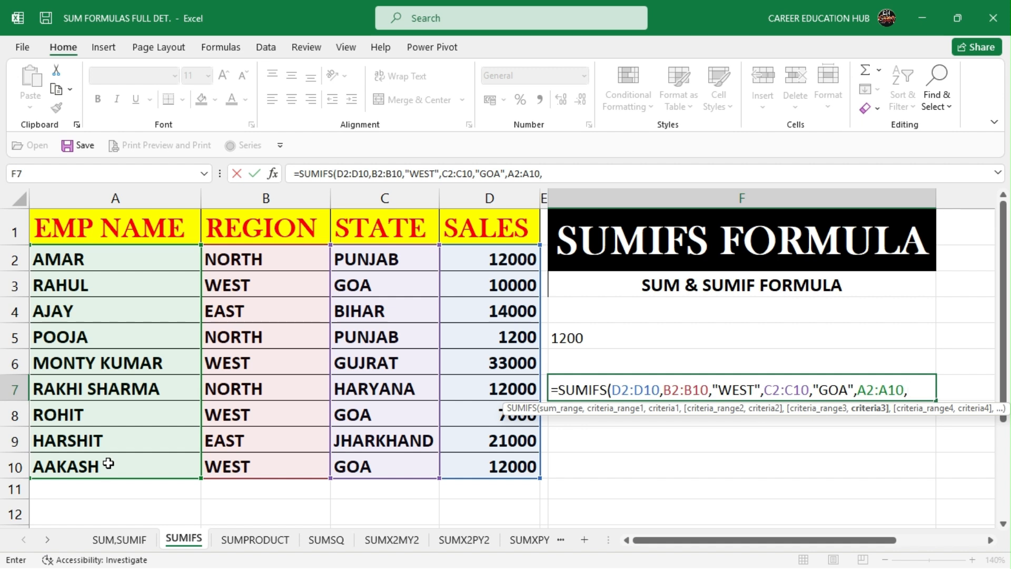
{"action": "type", "text": "\"RAHU"}
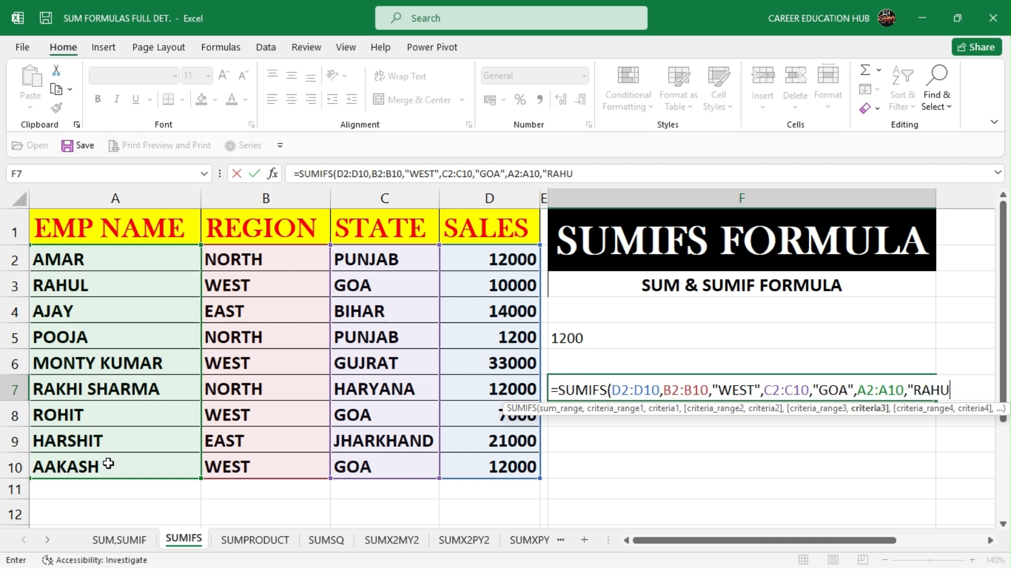
{"action": "type", "text": "L\")"}
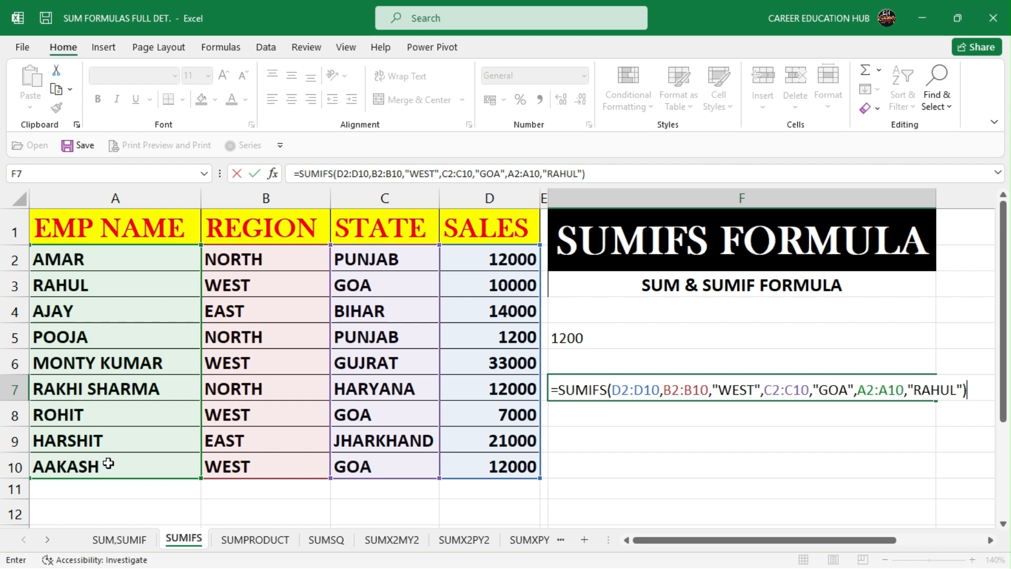
{"action": "key", "text": "Return"}
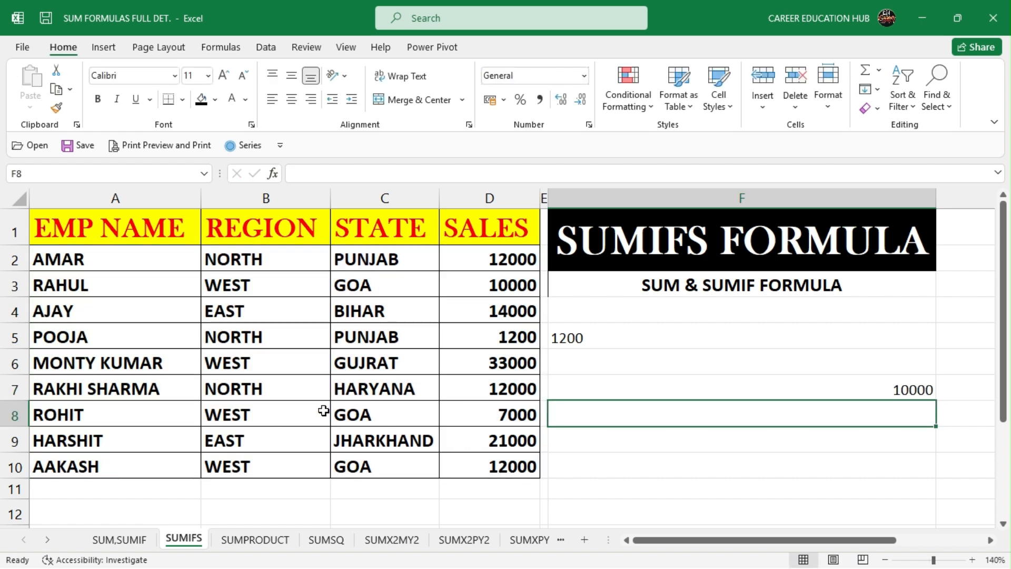
{"action": "left_click", "coordinate": [607, 390]}
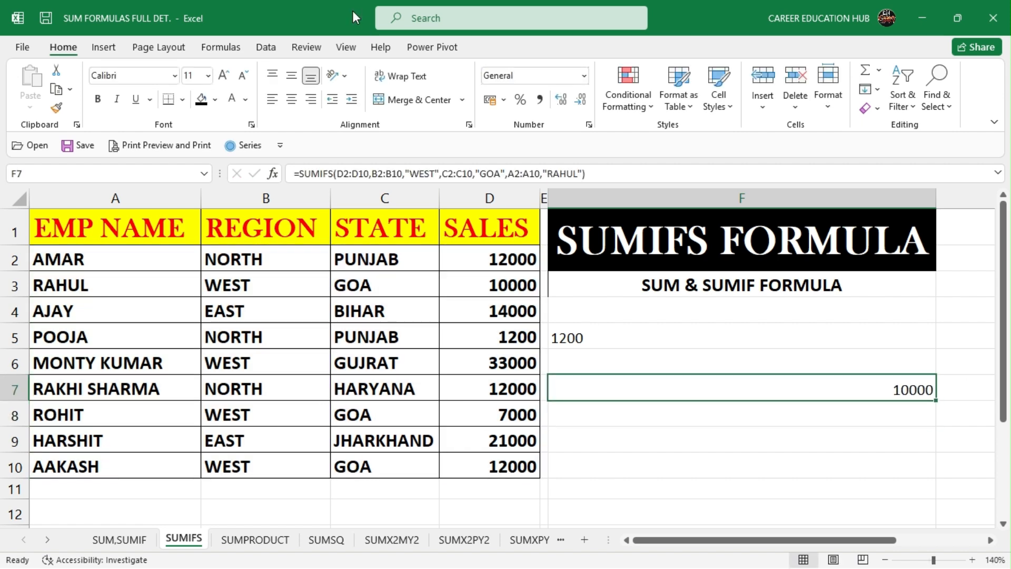
{"action": "left_click", "coordinate": [273, 98]}
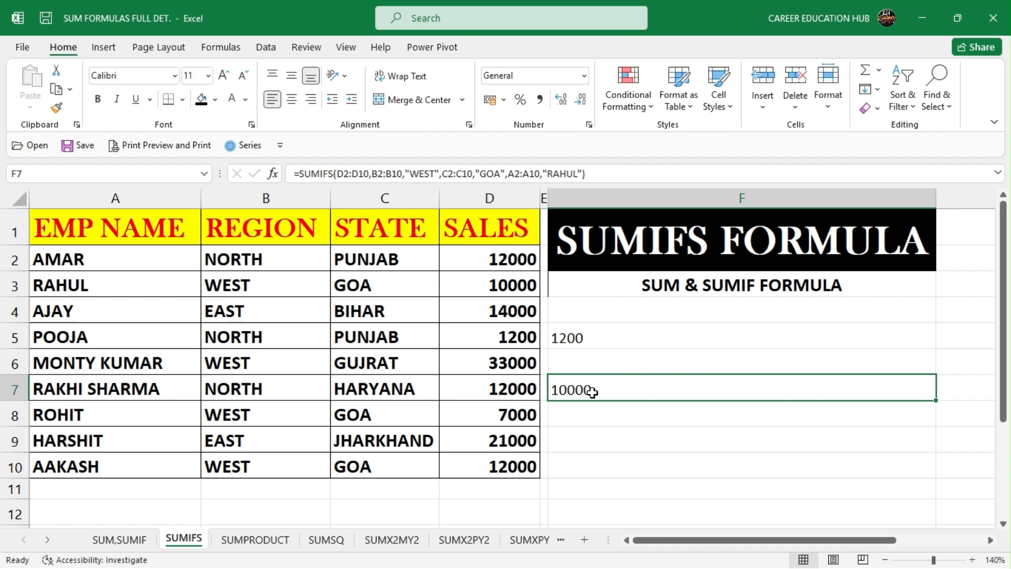
Step: Check the region, state and employee name cells of each WEST row, plus the sales in row 3, against the F7 result
{"action": "left_click", "coordinate": [230, 286]}
{"action": "left_click", "coordinate": [339, 289]}
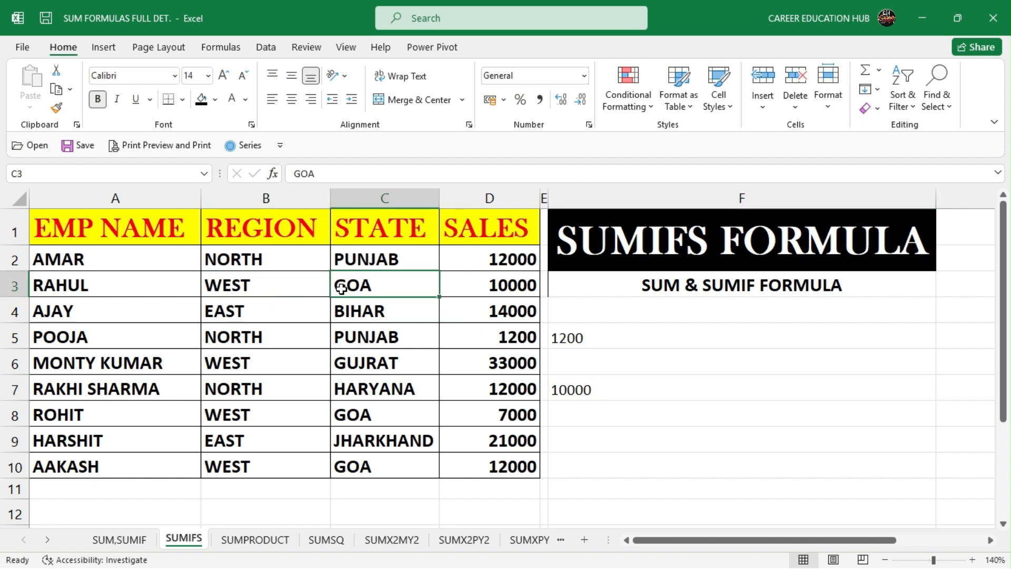
{"action": "left_click", "coordinate": [130, 285]}
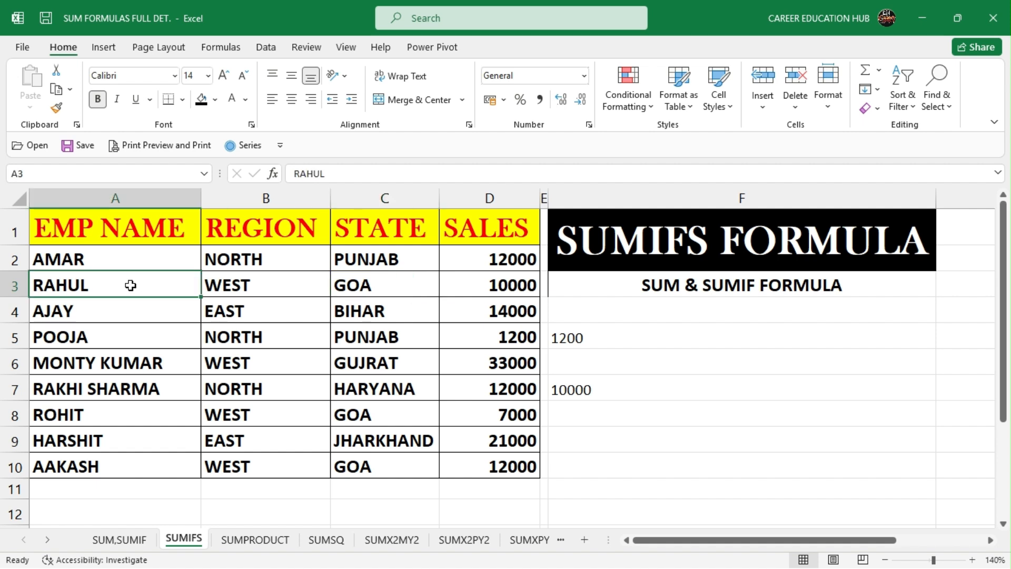
{"action": "left_click", "coordinate": [511, 287]}
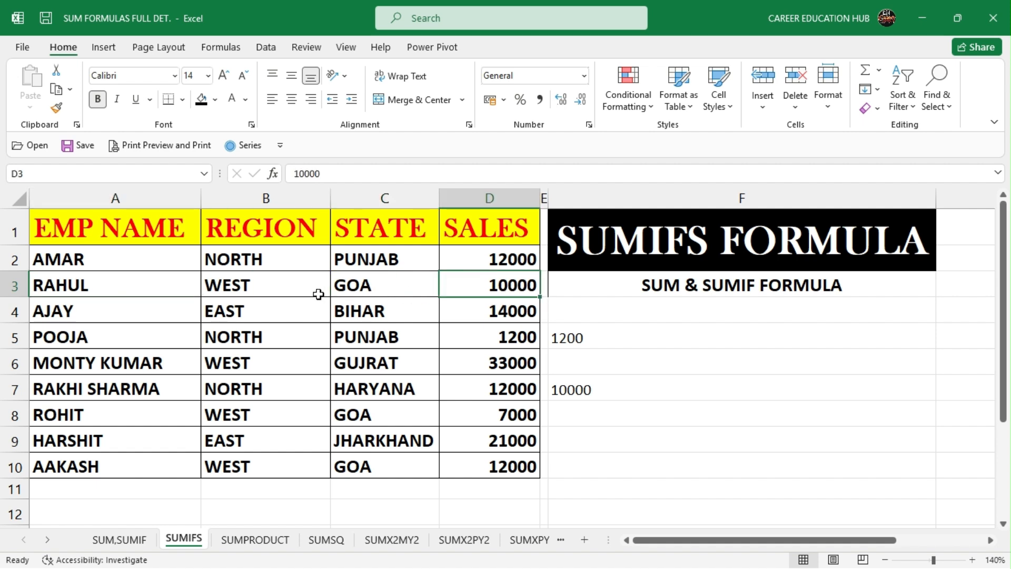
{"action": "left_click", "coordinate": [226, 364]}
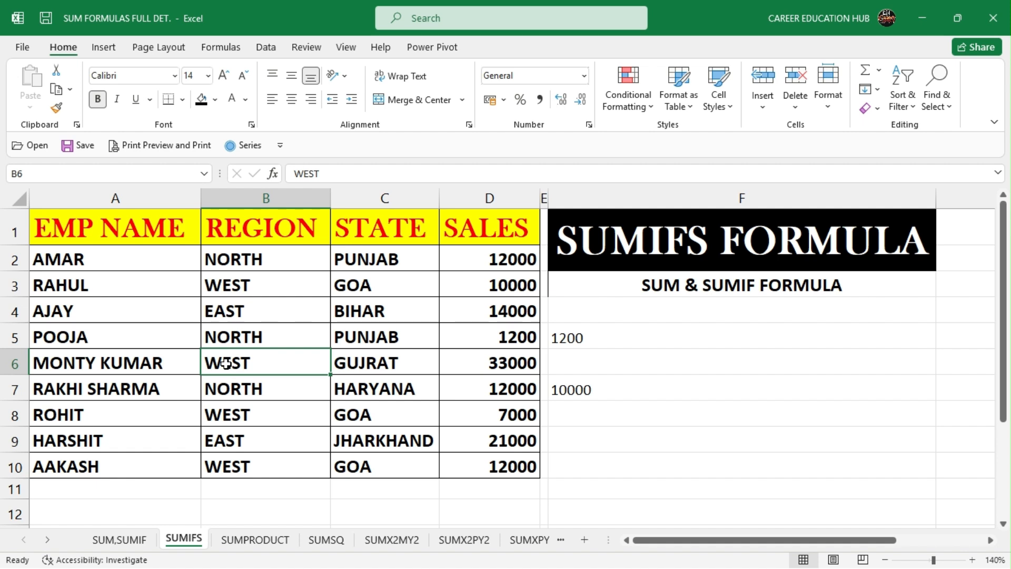
{"action": "left_click", "coordinate": [374, 369]}
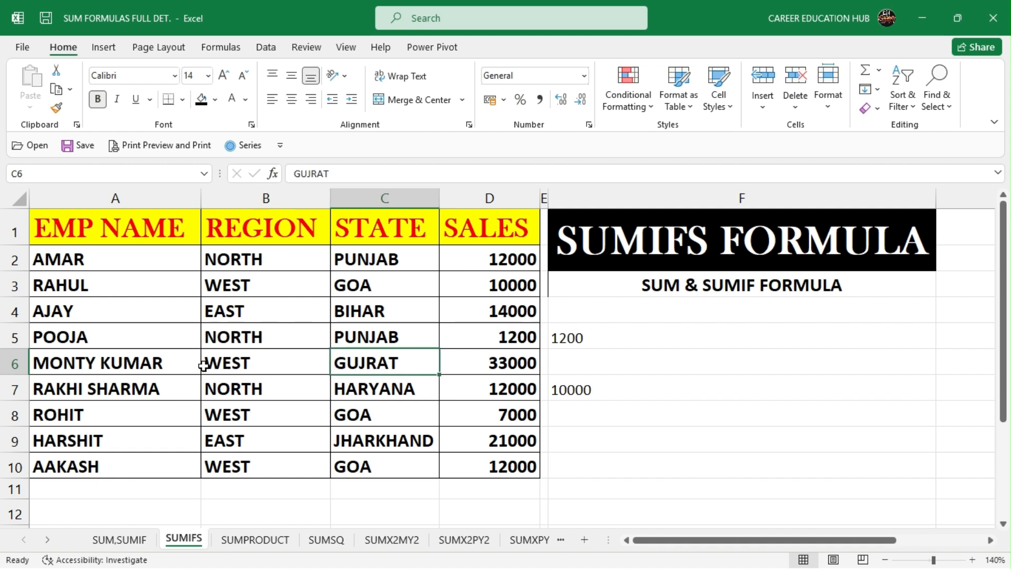
{"action": "left_click", "coordinate": [143, 363]}
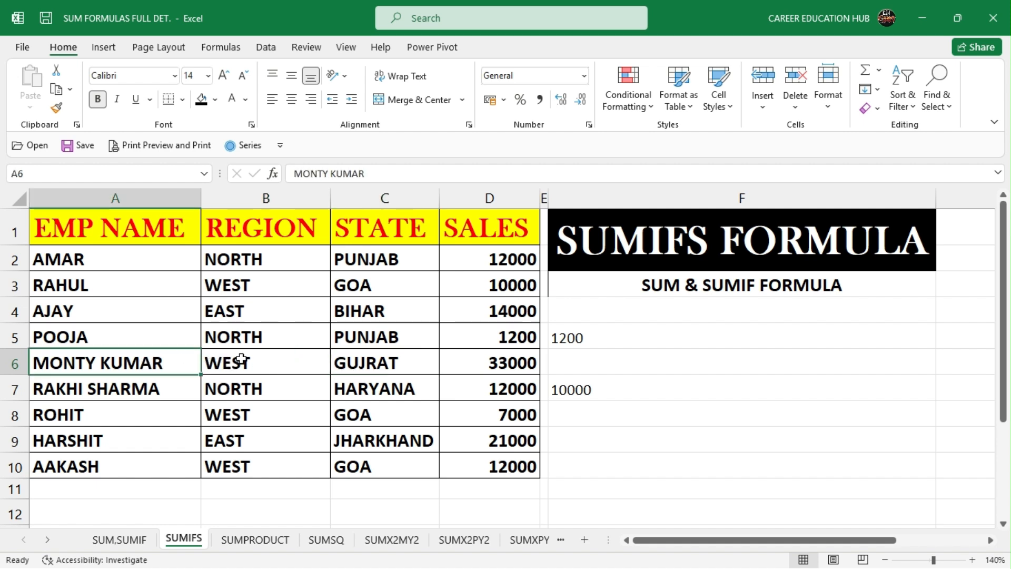
{"action": "left_click", "coordinate": [265, 416]}
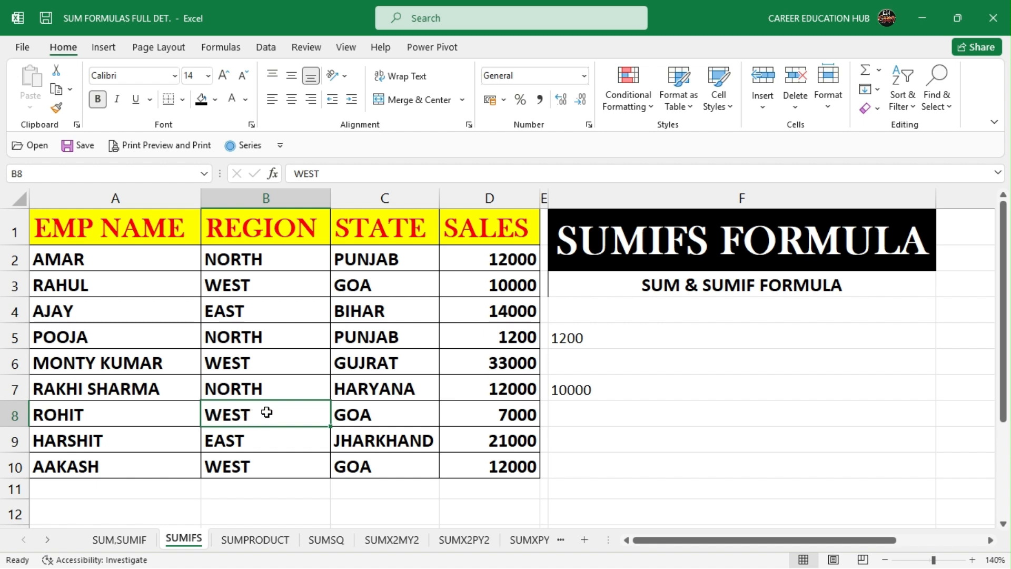
{"action": "left_click", "coordinate": [350, 415]}
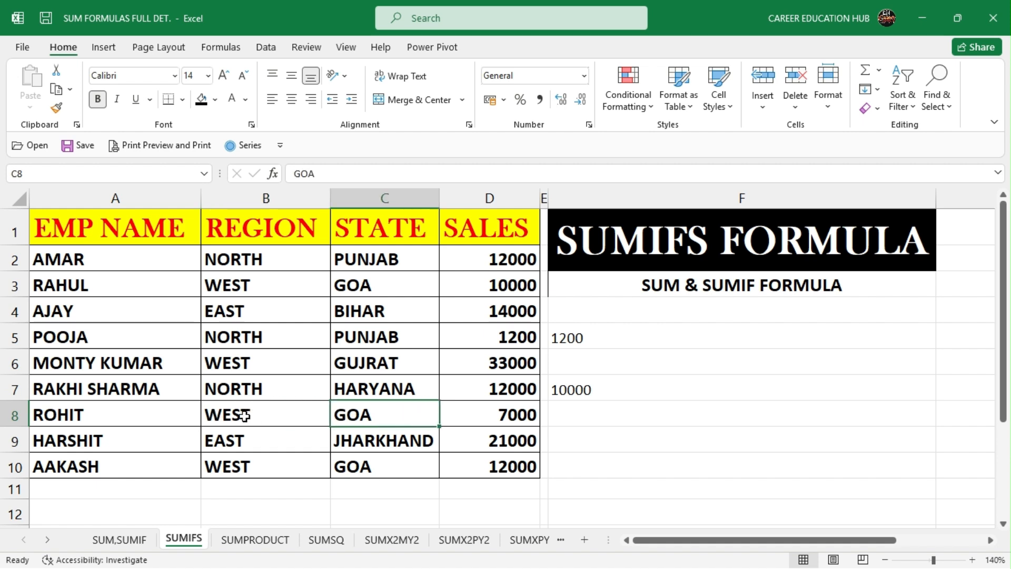
{"action": "left_click", "coordinate": [109, 421]}
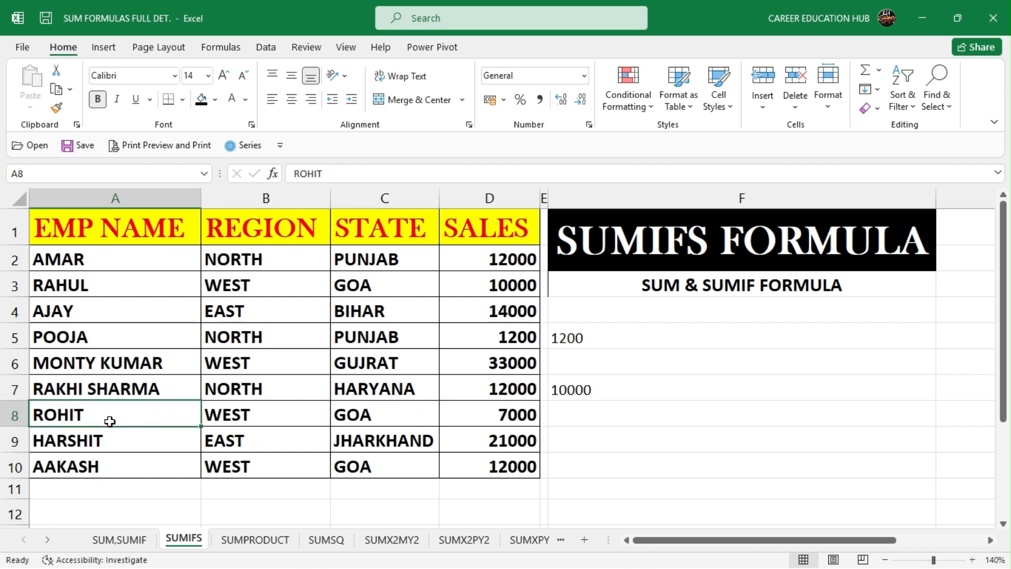
{"action": "left_click", "coordinate": [260, 465]}
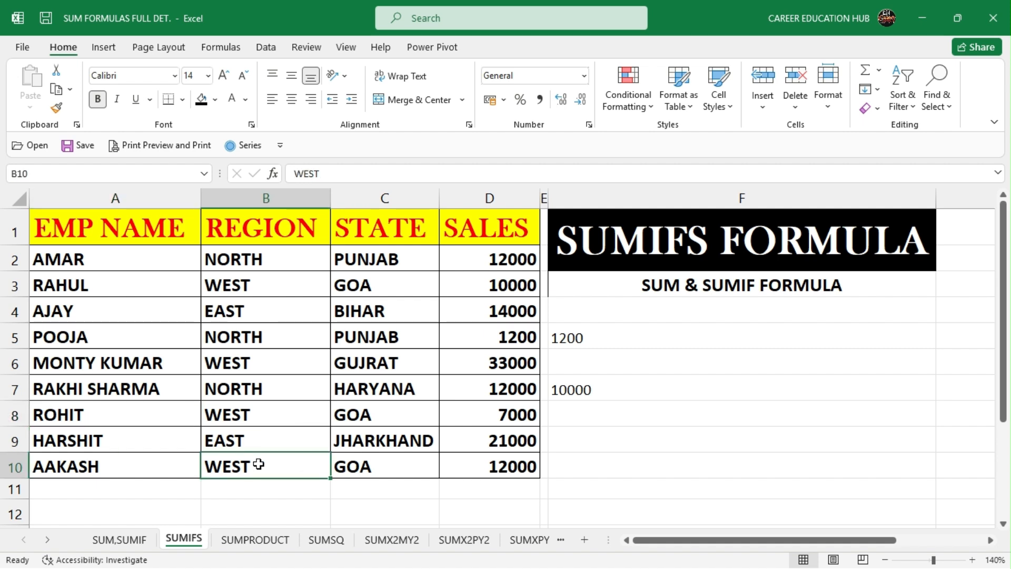
{"action": "left_click", "coordinate": [346, 471]}
{"action": "left_click", "coordinate": [150, 472]}
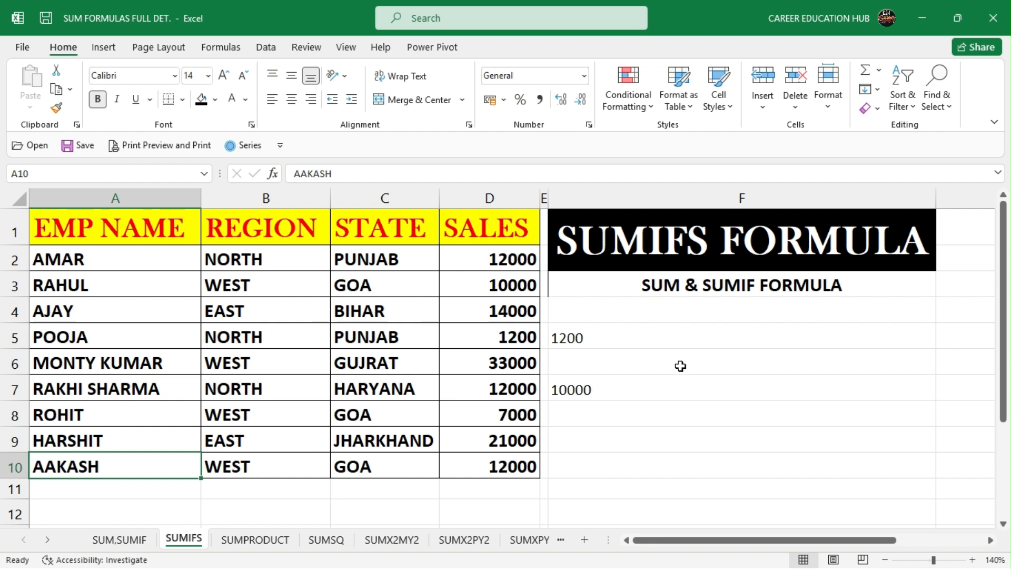
Step: Replace the employee-name criterion in the F7 SUMIFS formula with the name from A5
{"action": "double_click", "coordinate": [591, 389]}
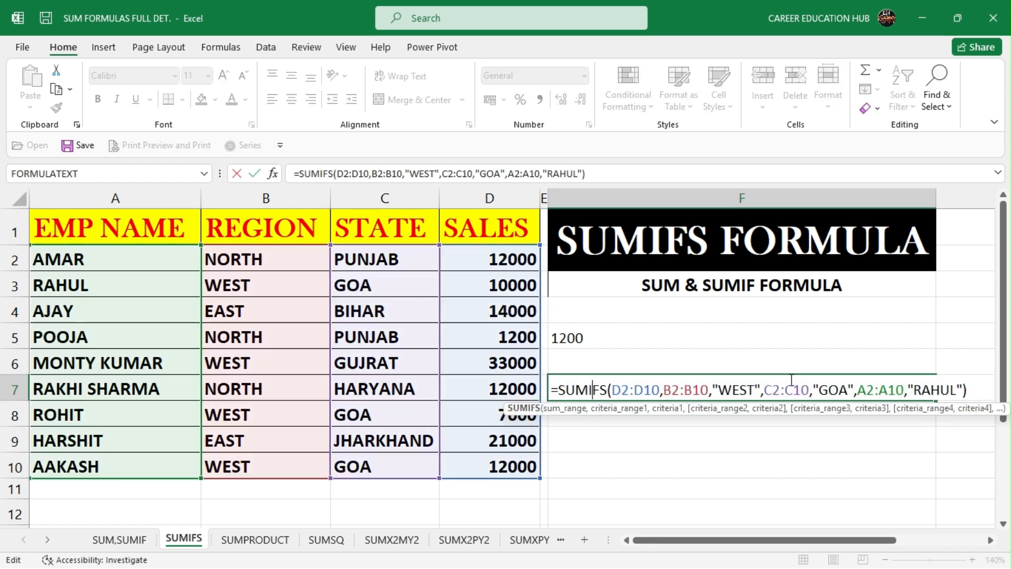
{"action": "double_click", "coordinate": [932, 388]}
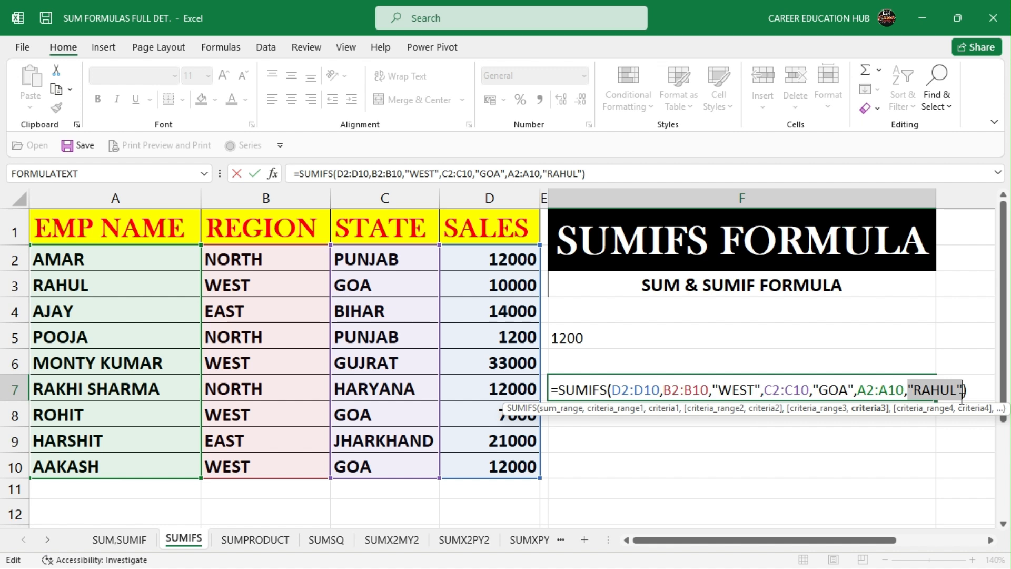
{"action": "left_click", "coordinate": [954, 390]}
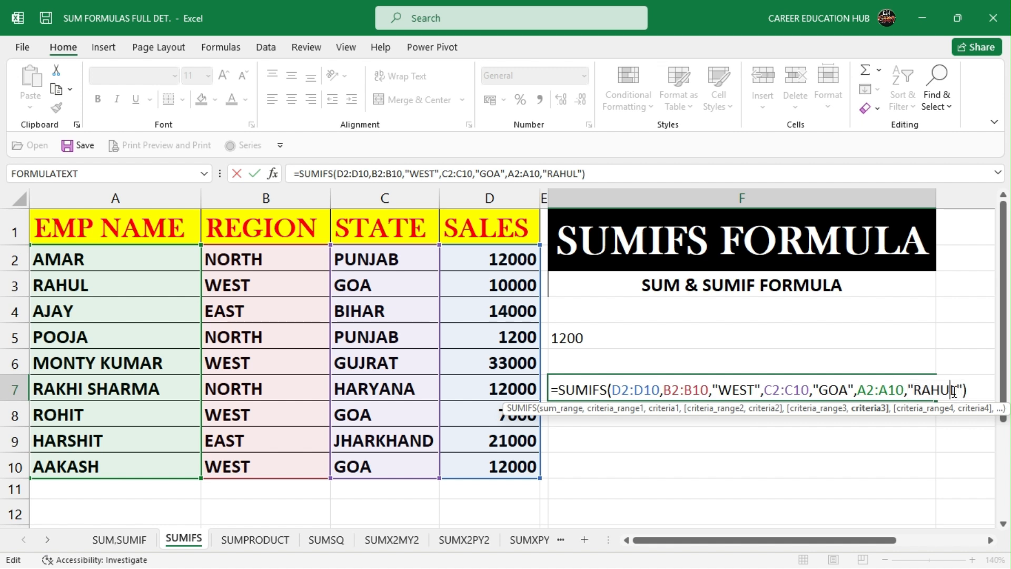
{"action": "key", "text": "BackSpace"}
{"action": "key", "text": "BackSpace"}
{"action": "key", "text": "BackSpace"}
{"action": "key", "text": "BackSpace"}
{"action": "key", "text": "BackSpace"}
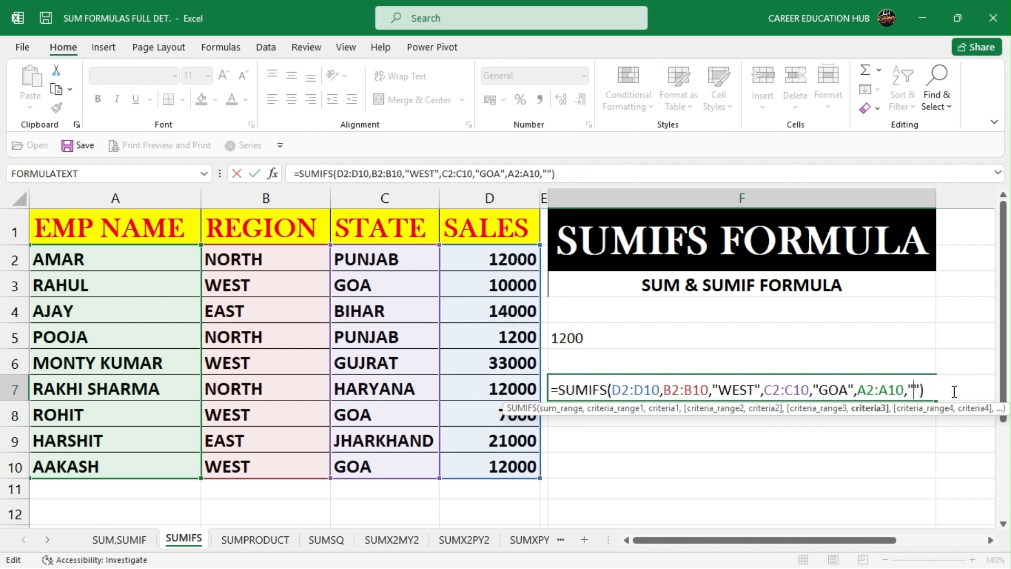
{"action": "type", "text": "POOJA"}
{"action": "key", "text": "Return"}
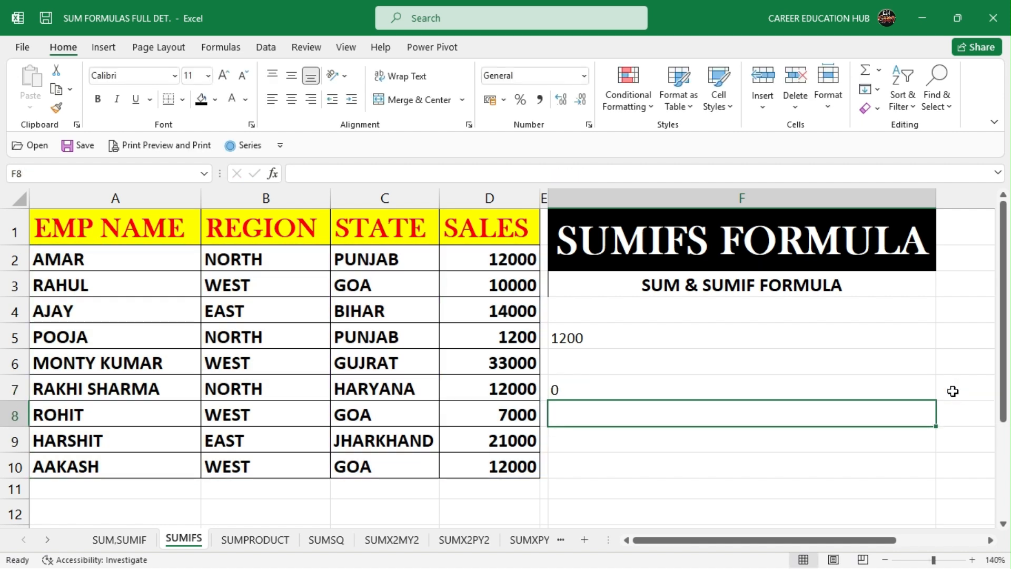
{"action": "left_click", "coordinate": [611, 382]}
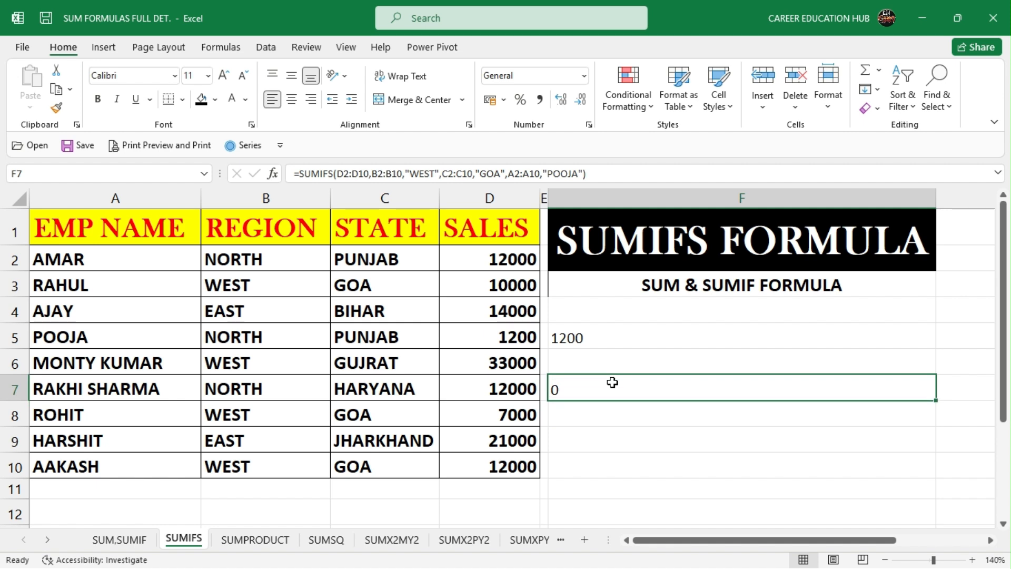